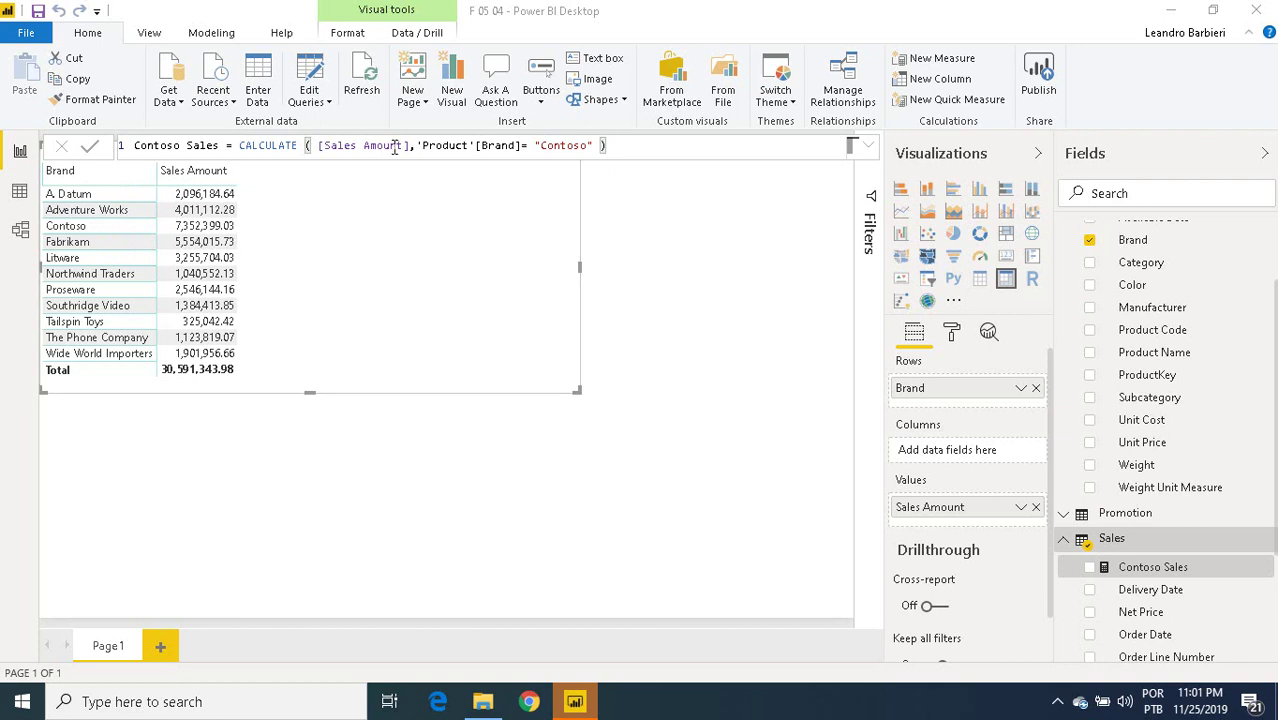
Step: Insert an opening FILTER( before the 'Product'[Brand] = "Contoso" condition in the Contoso Sales measure
{"action": "left_click_drag", "start_coordinate": [416, 147], "coordinate": [600, 147]}
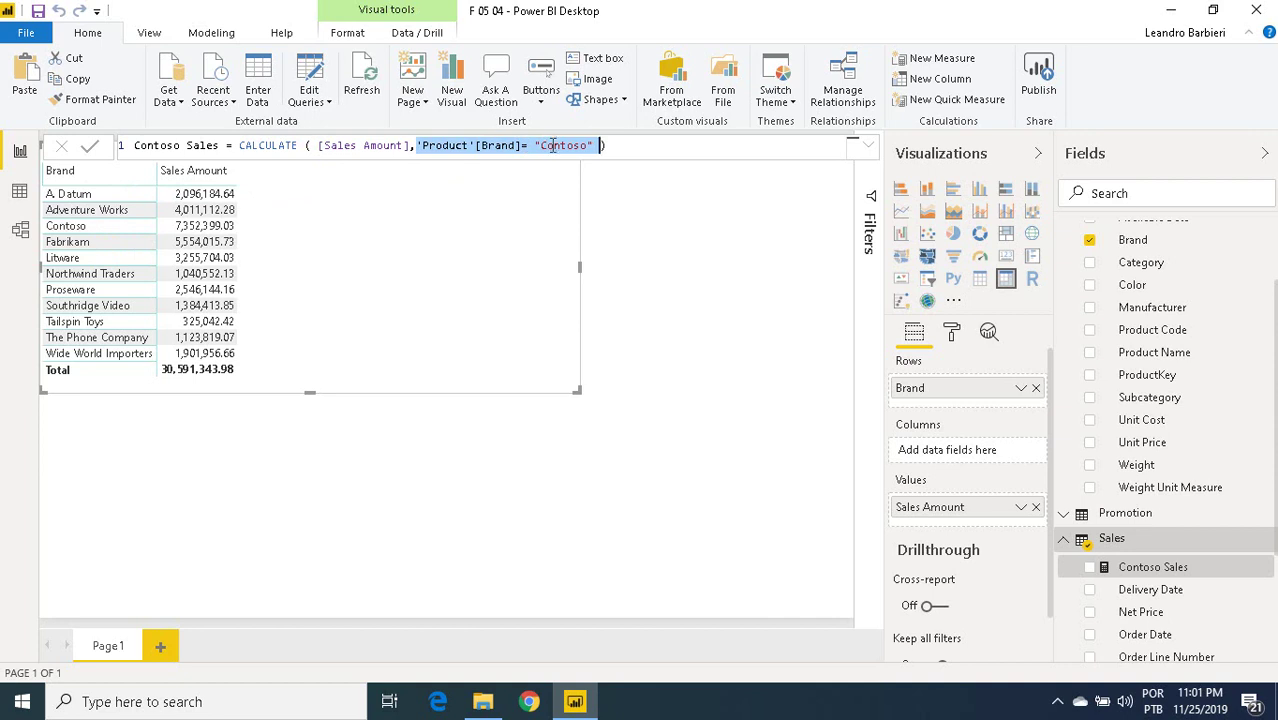
{"action": "left_click", "coordinate": [417, 147]}
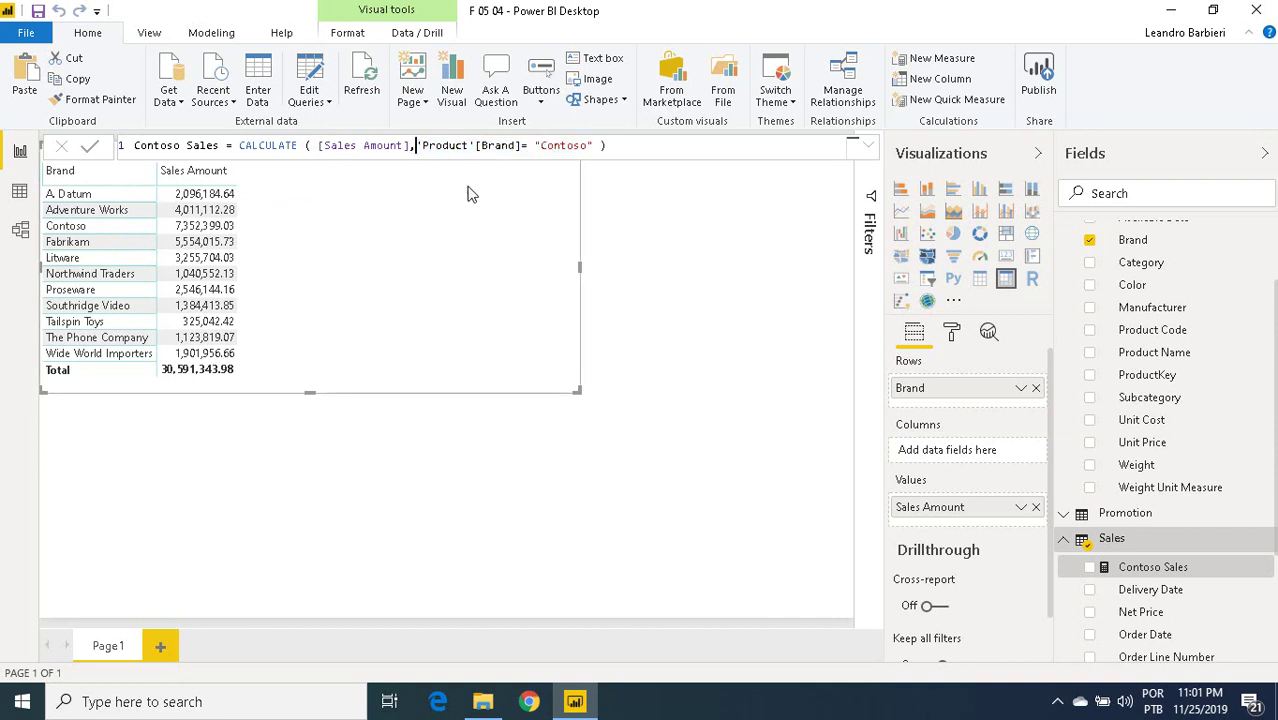
{"action": "type", "text": "FI"}
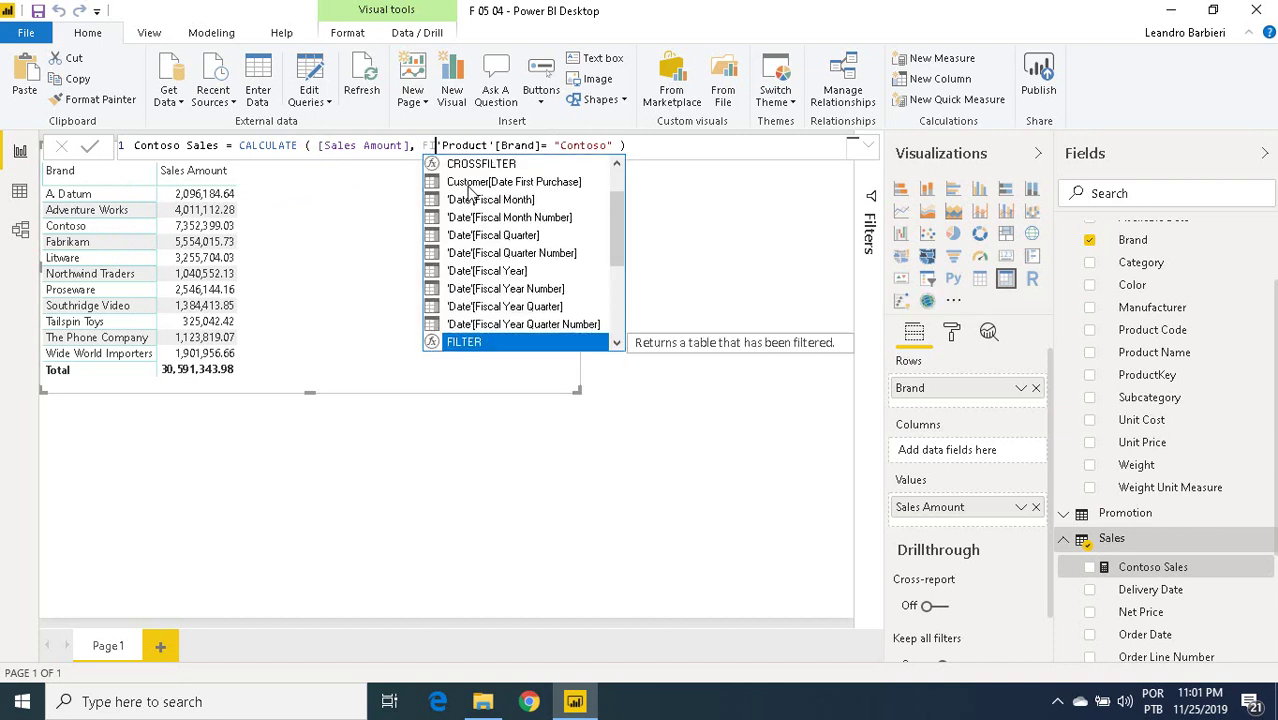
{"action": "type", "text": "LTER("}
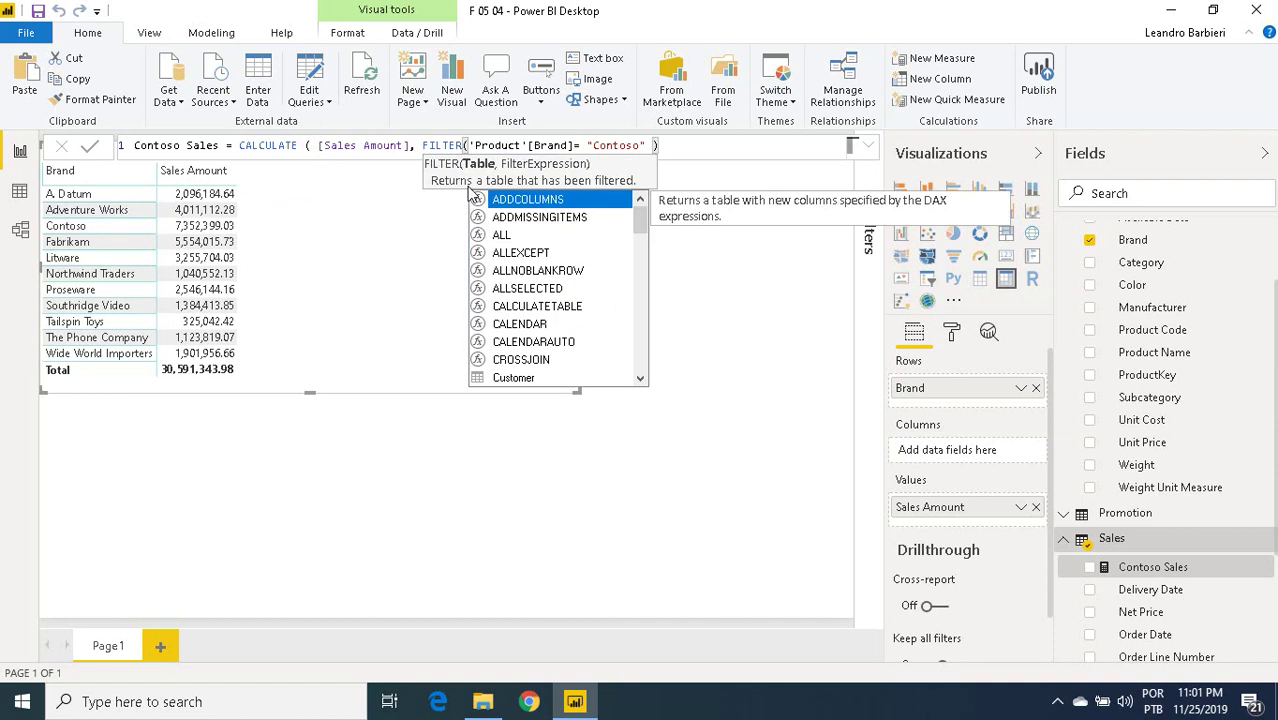
Step: Enclose 'Product'[Brand] in ALL( ) as the table argument of FILTER
{"action": "key", "text": "Right"}
{"action": "key", "text": "Right"}
{"action": "key", "text": "Right"}
{"action": "key", "text": "Right"}
{"action": "key", "text": "Right"}
{"action": "key", "text": "Right"}
{"action": "key", "text": "Right"}
{"action": "key", "text": "Right"}
{"action": "key", "text": "Right"}
{"action": "key", "text": "Right"}
{"action": "key", "text": "Right"}
{"action": "key", "text": "Right"}
{"action": "key", "text": "Right"}
{"action": "key", "text": "Right"}
{"action": "key", "text": "Right"}
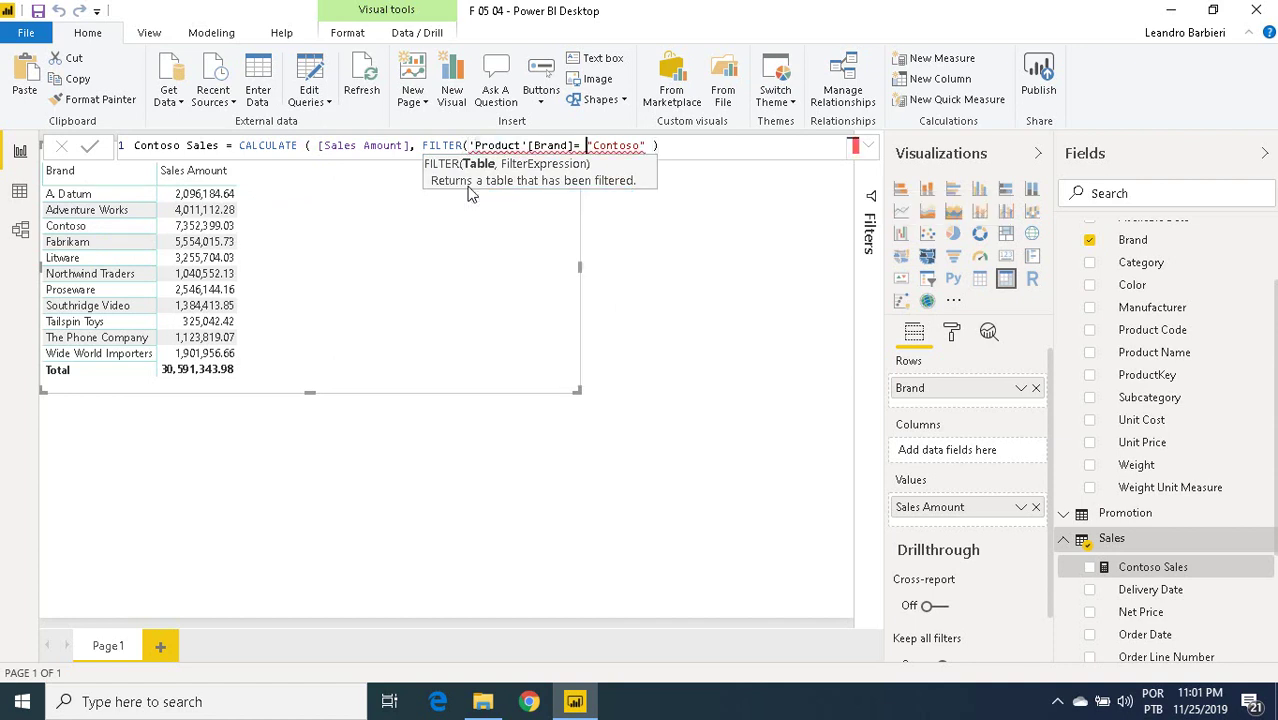
{"action": "key", "text": "Left"}
{"action": "key", "text": "Left"}
{"action": "key", "text": "Left"}
{"action": "key", "text": "Left"}
{"action": "key", "text": "Left"}
{"action": "key", "text": "Left"}
{"action": "key", "text": "Left"}
{"action": "key", "text": "Left"}
{"action": "key", "text": "Left"}
{"action": "key", "text": "Left"}
{"action": "key", "text": "Left"}
{"action": "key", "text": "Left"}
{"action": "key", "text": "Left"}
{"action": "key", "text": "Left"}
{"action": "key", "text": "Left"}
{"action": "type", "text": "ALL("}
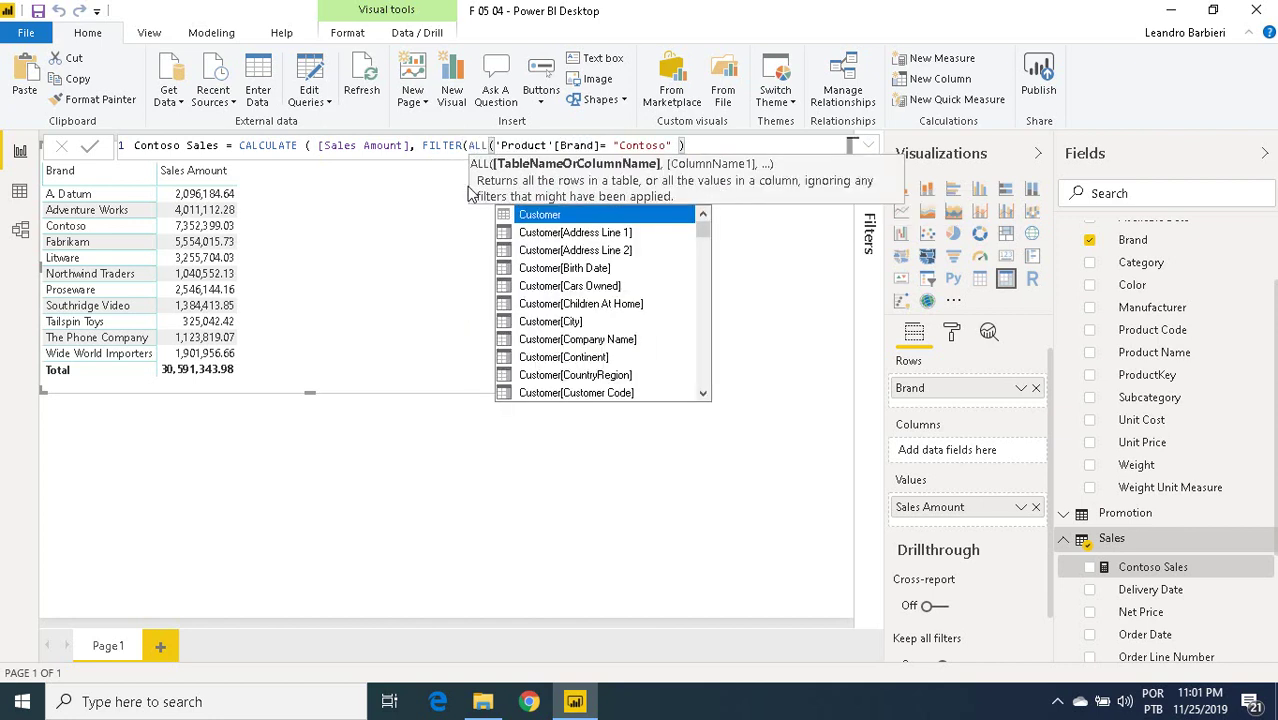
{"action": "key", "text": "Right"}
{"action": "key", "text": "Right"}
{"action": "key", "text": "Right"}
{"action": "key", "text": "Right"}
{"action": "key", "text": "Right"}
{"action": "key", "text": "Right"}
{"action": "key", "text": "Right"}
{"action": "key", "text": "Right"}
{"action": "key", "text": "Right"}
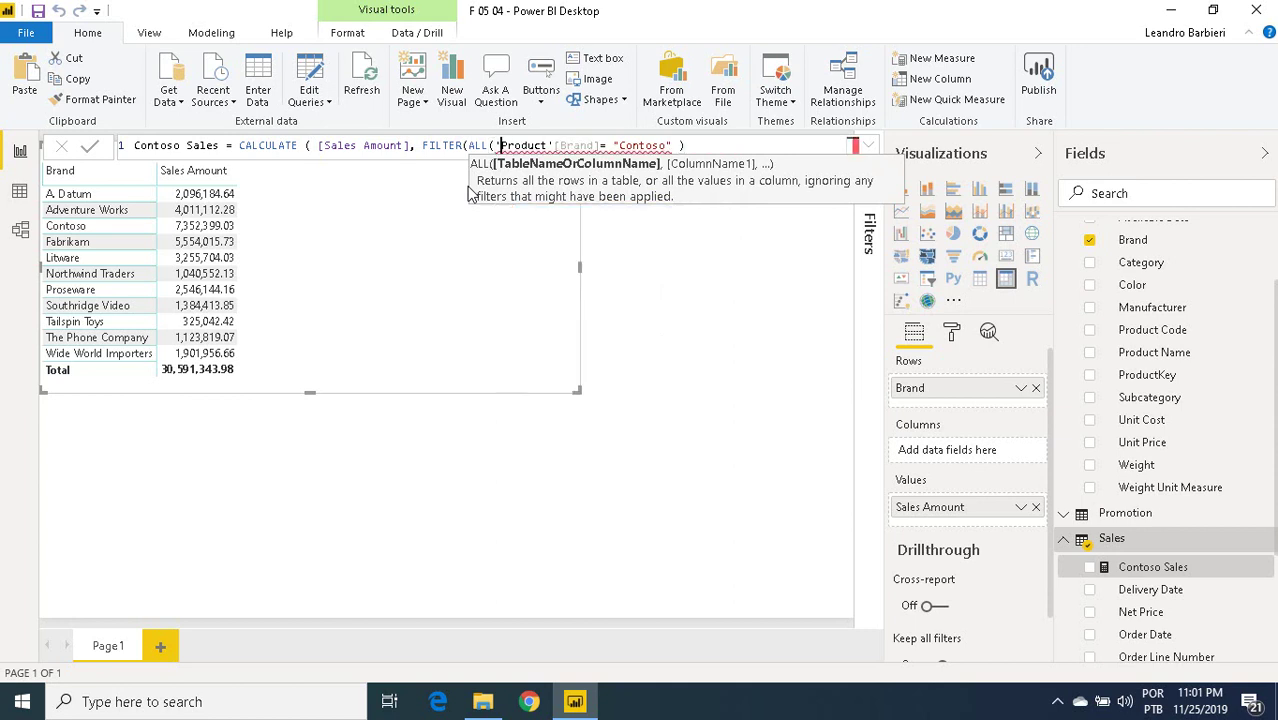
{"action": "key", "text": "Right"}
{"action": "key", "text": "Right"}
{"action": "key", "text": "Right"}
{"action": "key", "text": "Right"}
{"action": "key", "text": "Right"}
{"action": "key", "text": "Right"}
{"action": "key", "text": "Right"}
{"action": "type", "text": ")"}
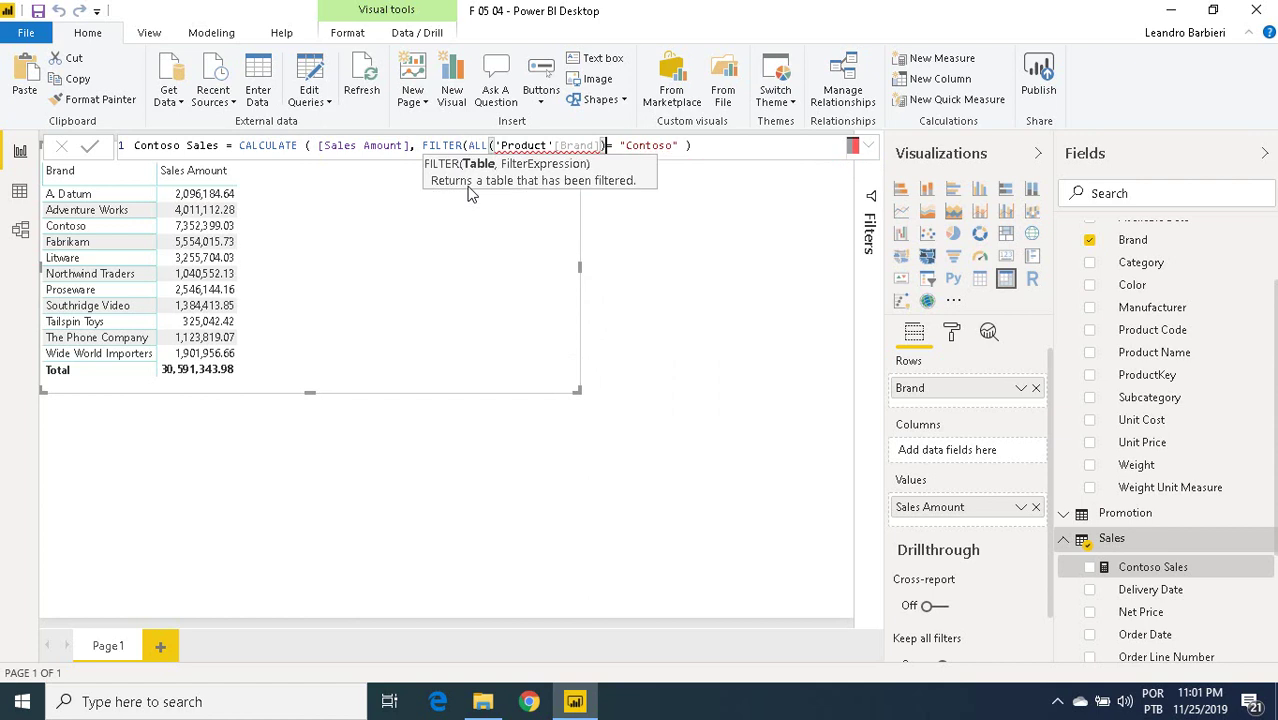
Step: Copy 'Product'[Brand] and insert it after a comma as the column compared with "Contoso" in the filter expression
{"action": "key", "text": "Left"}
{"action": "key", "text": "ctrl+shift+Left"}
{"action": "key", "text": "ctrl+shift+Left"}
{"action": "key", "text": "ctrl+shift+Left"}
{"action": "key", "text": "ctrl+shift+Left"}
{"action": "key", "text": "shift+Right"}
{"action": "key", "text": "ctrl+c"}
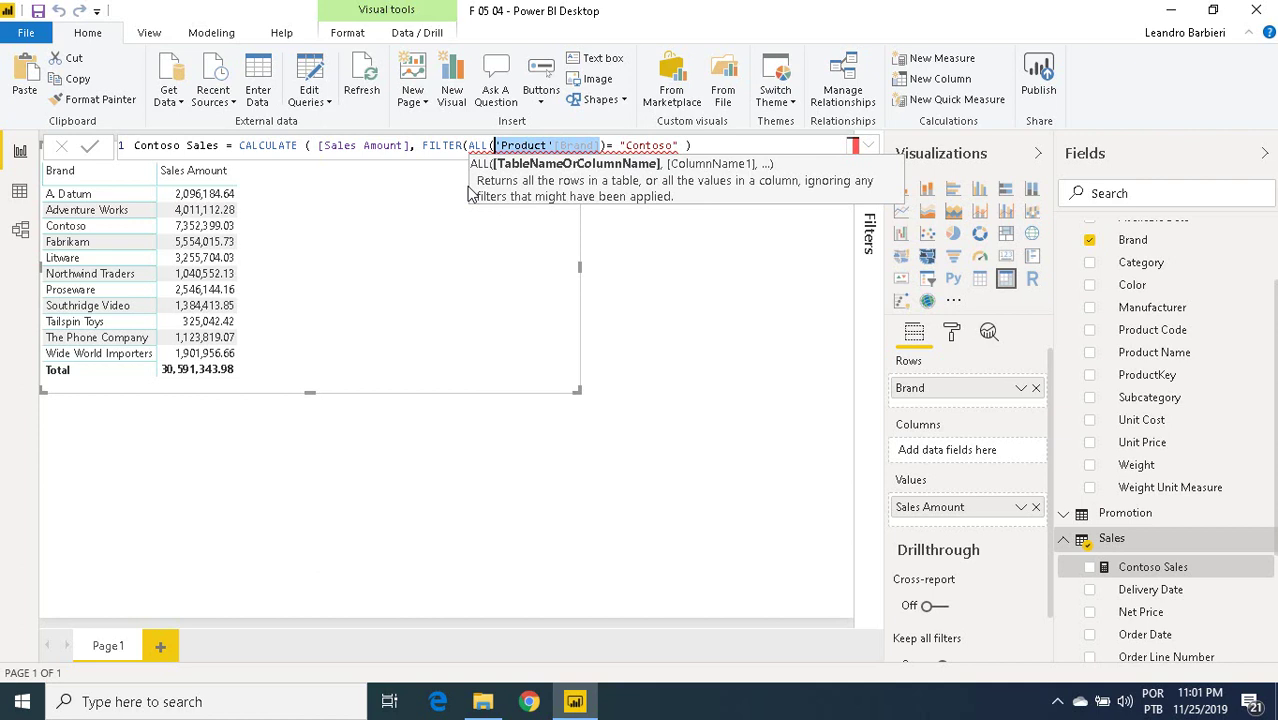
{"action": "key", "text": "Right"}
{"action": "key", "text": "Right"}
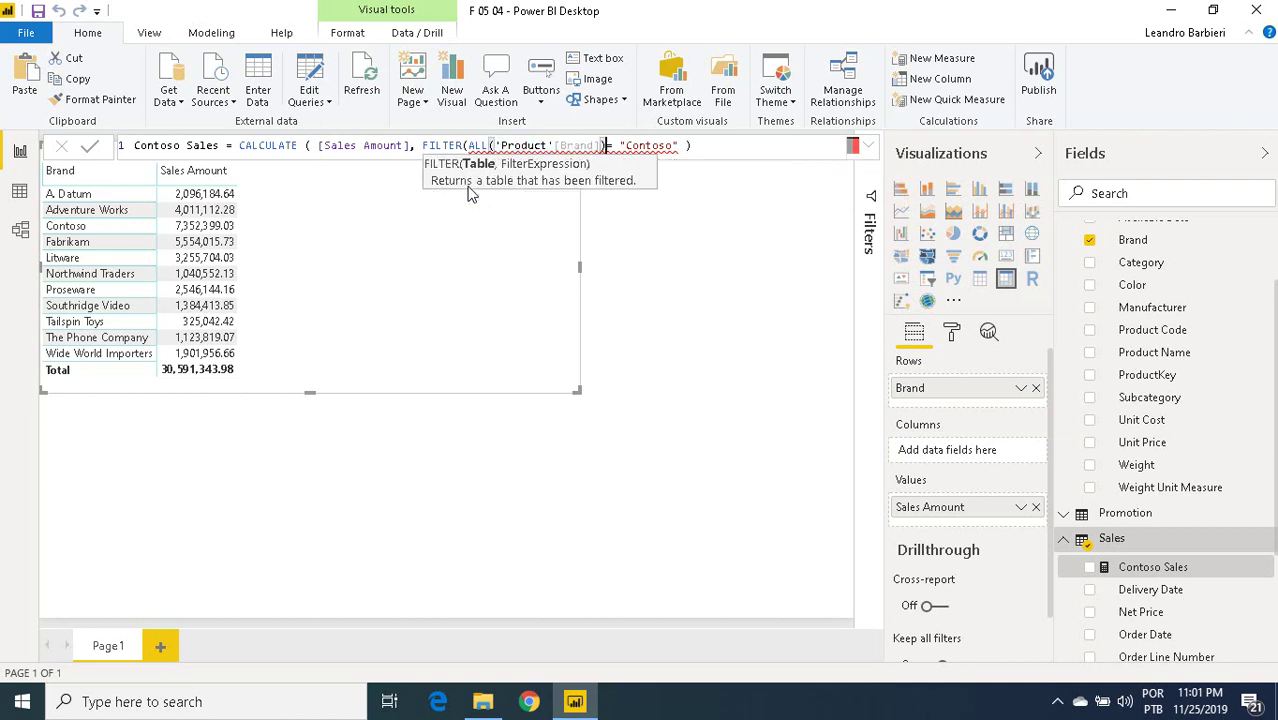
{"action": "type", "text": ","}
{"action": "key", "text": "ctrl+v"}
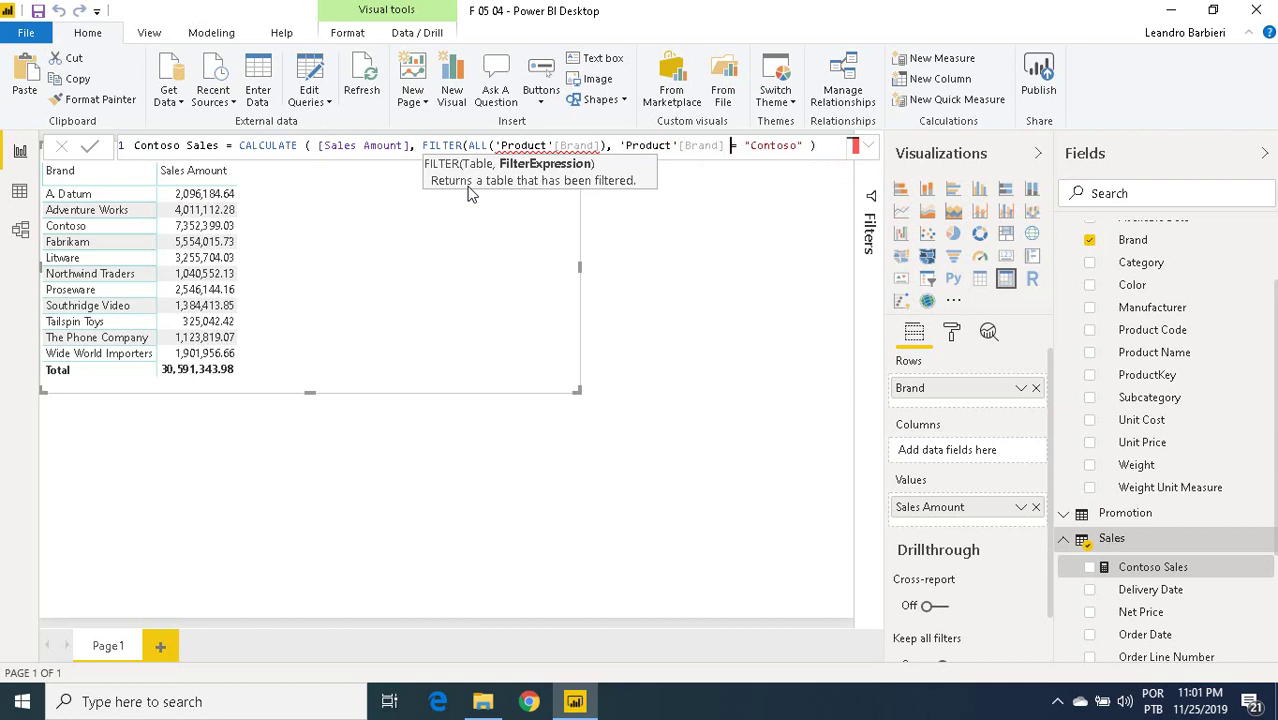
Step: Close the FILTER function with a parenthesis at the end of the formula and commit the Contoso Sales measure
{"action": "key", "text": "Right"}
{"action": "key", "text": "Right"}
{"action": "key", "text": "Right"}
{"action": "key", "text": "Right"}
{"action": "key", "text": "Right"}
{"action": "key", "text": "Right"}
{"action": "key", "text": "Right"}
{"action": "key", "text": "Right"}
{"action": "key", "text": "Right"}
{"action": "key", "text": "Right"}
{"action": "key", "text": "Right"}
{"action": "key", "text": "Right"}
{"action": "key", "text": "Right"}
{"action": "key", "text": "Left"}
{"action": "key", "text": "Left"}
{"action": "key", "text": "Right"}
{"action": "key", "text": "Right"}
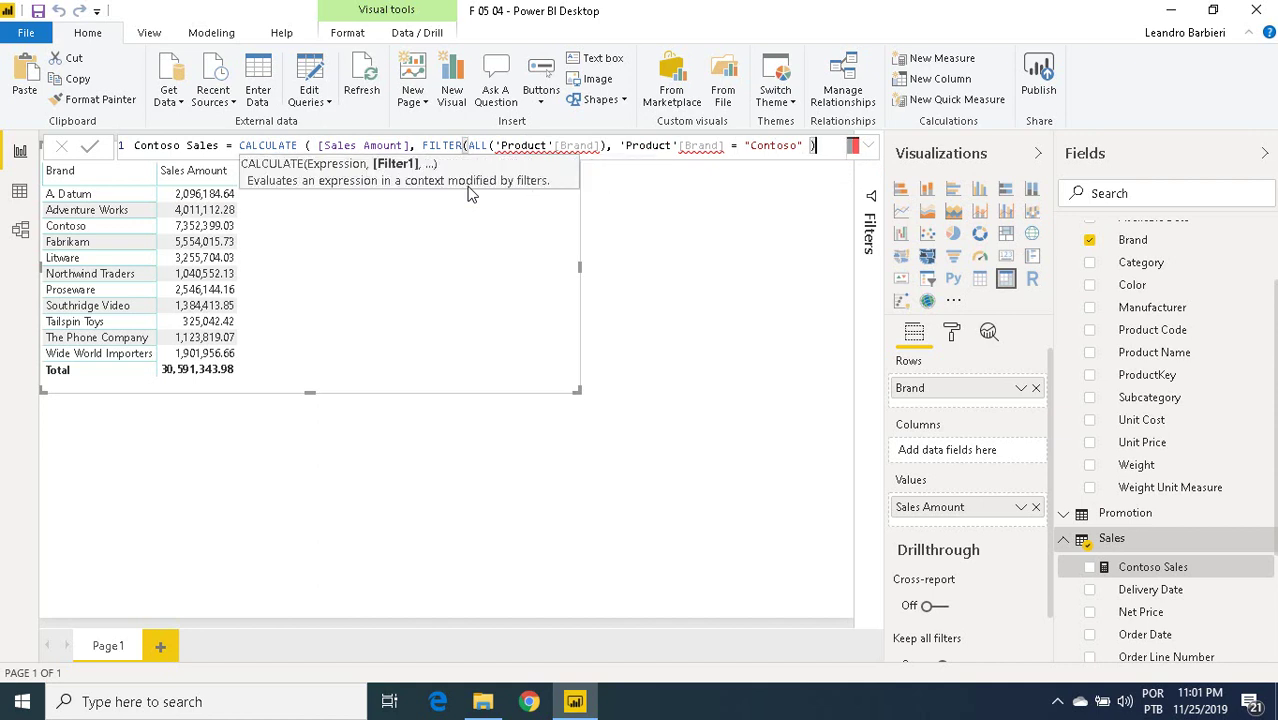
{"action": "type", "text": ")"}
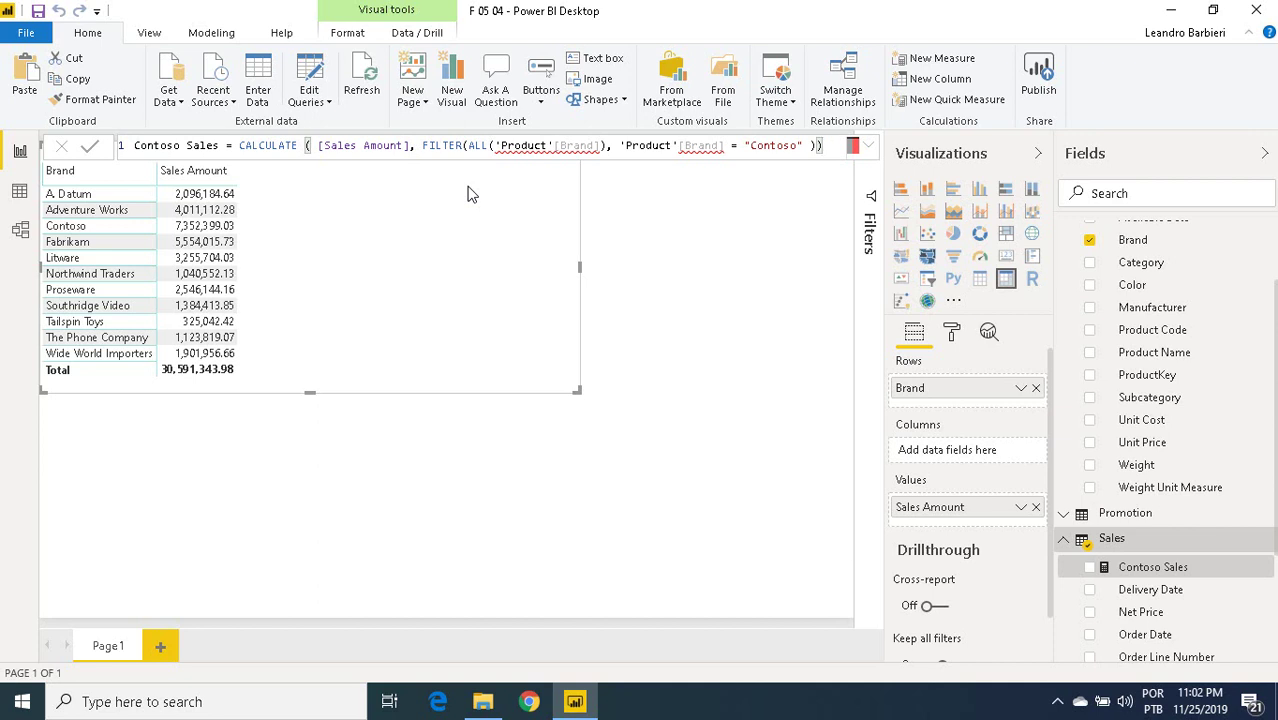
{"action": "key", "text": "Return"}
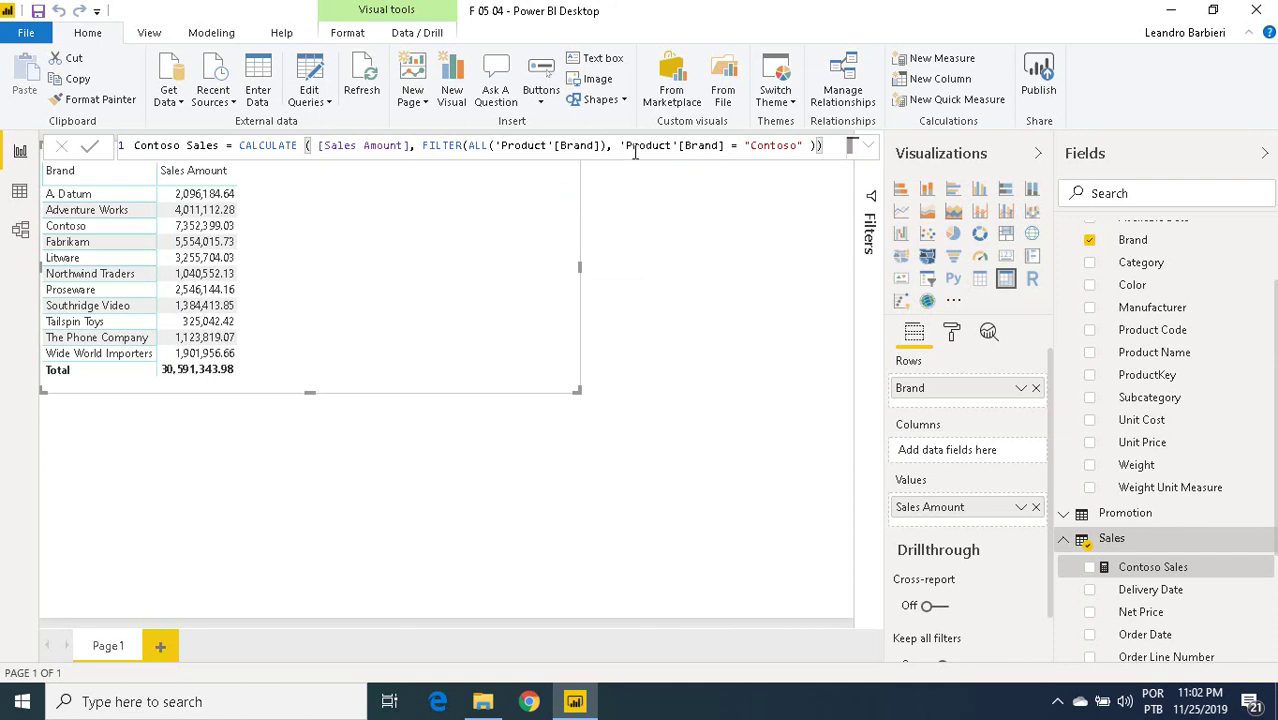
Step: Add the Contoso Sales measure to the matrix values below Sales Amount and review the formula's ALL('Product'[Brand]) argument
{"action": "left_click_drag", "start_coordinate": [622, 145], "coordinate": [810, 145]}
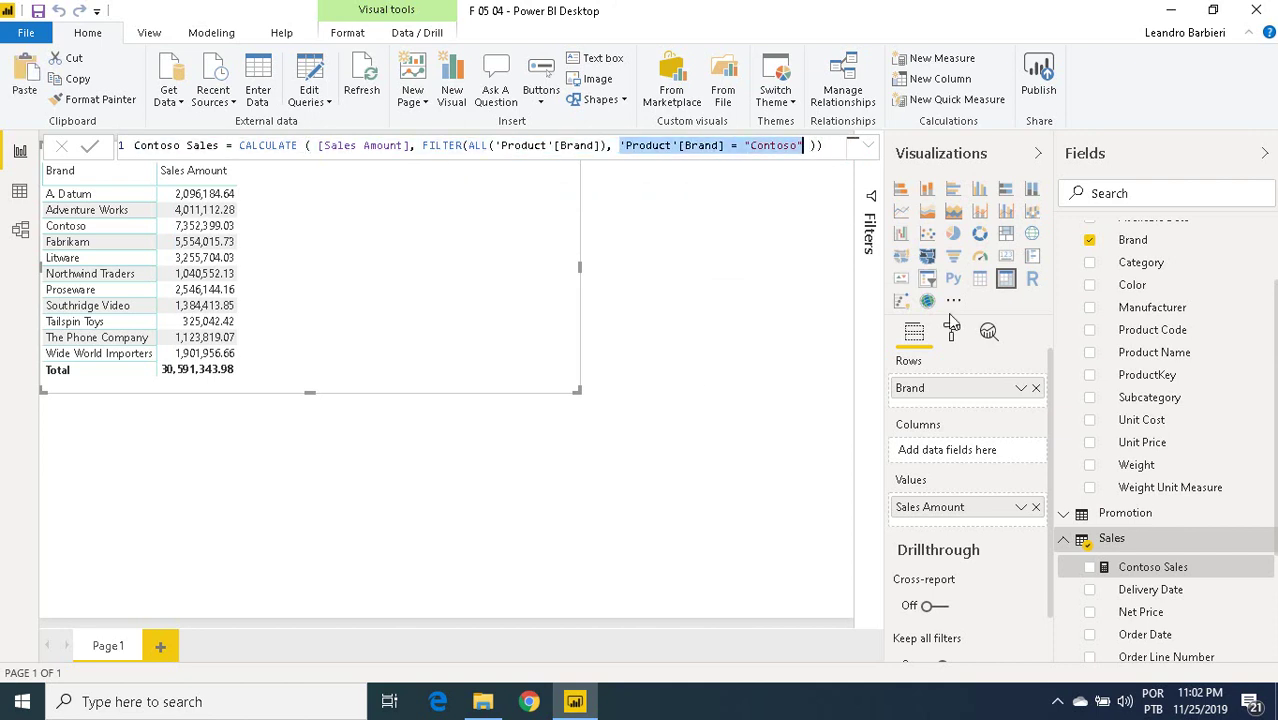
{"action": "left_click_drag", "start_coordinate": [1155, 574], "coordinate": [1016, 531]}
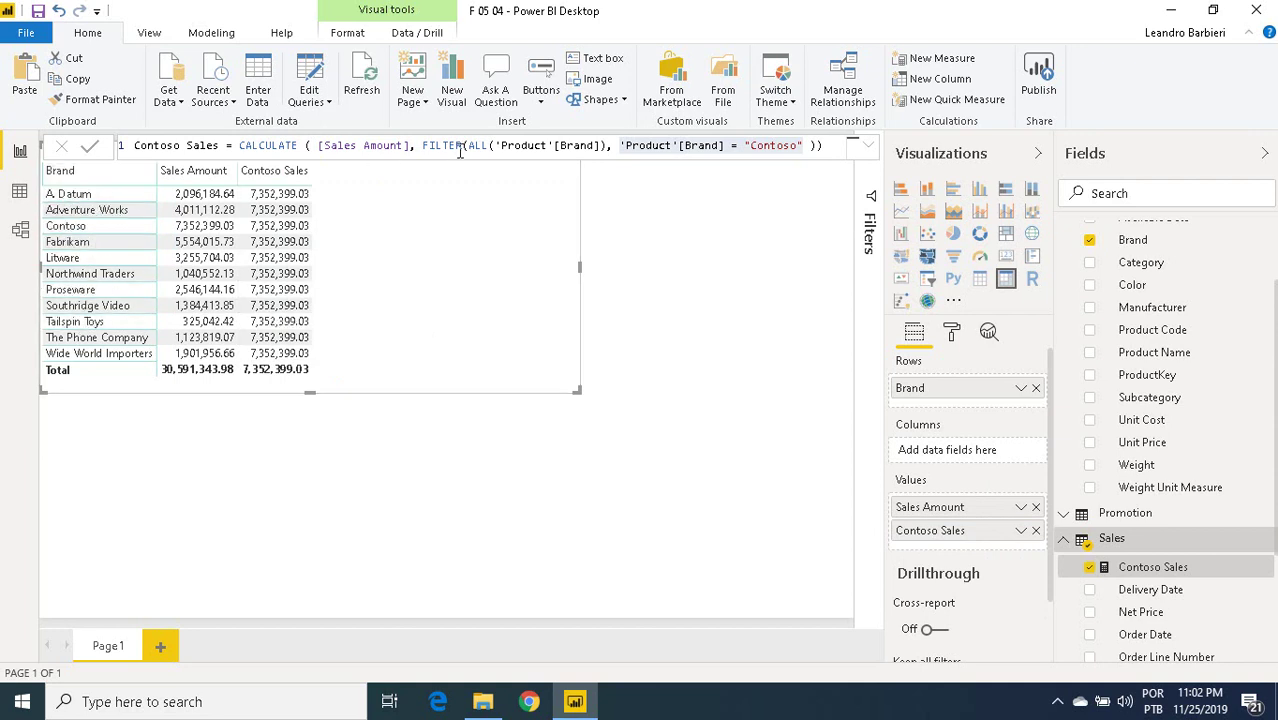
{"action": "left_click_drag", "start_coordinate": [466, 147], "coordinate": [607, 147]}
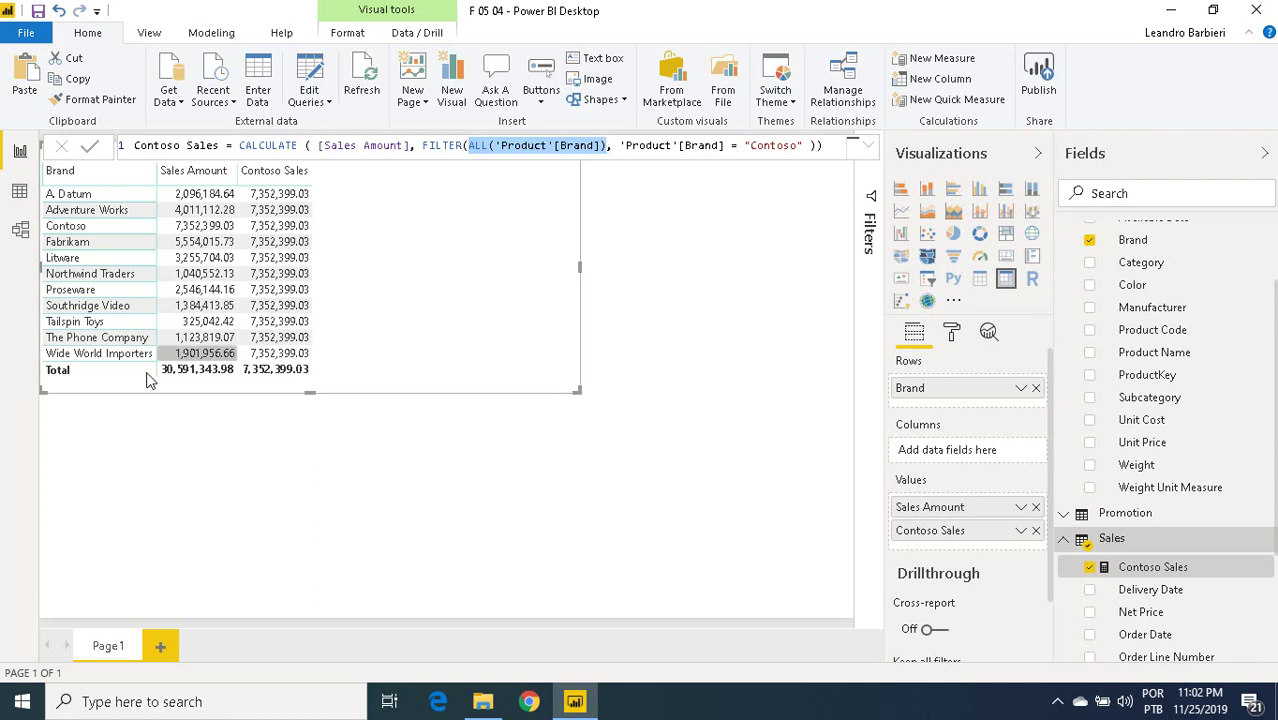
Step: Try Category above Brand in the matrix rows and remove it again
{"action": "left_click_drag", "start_coordinate": [1152, 266], "coordinate": [1040, 408]}
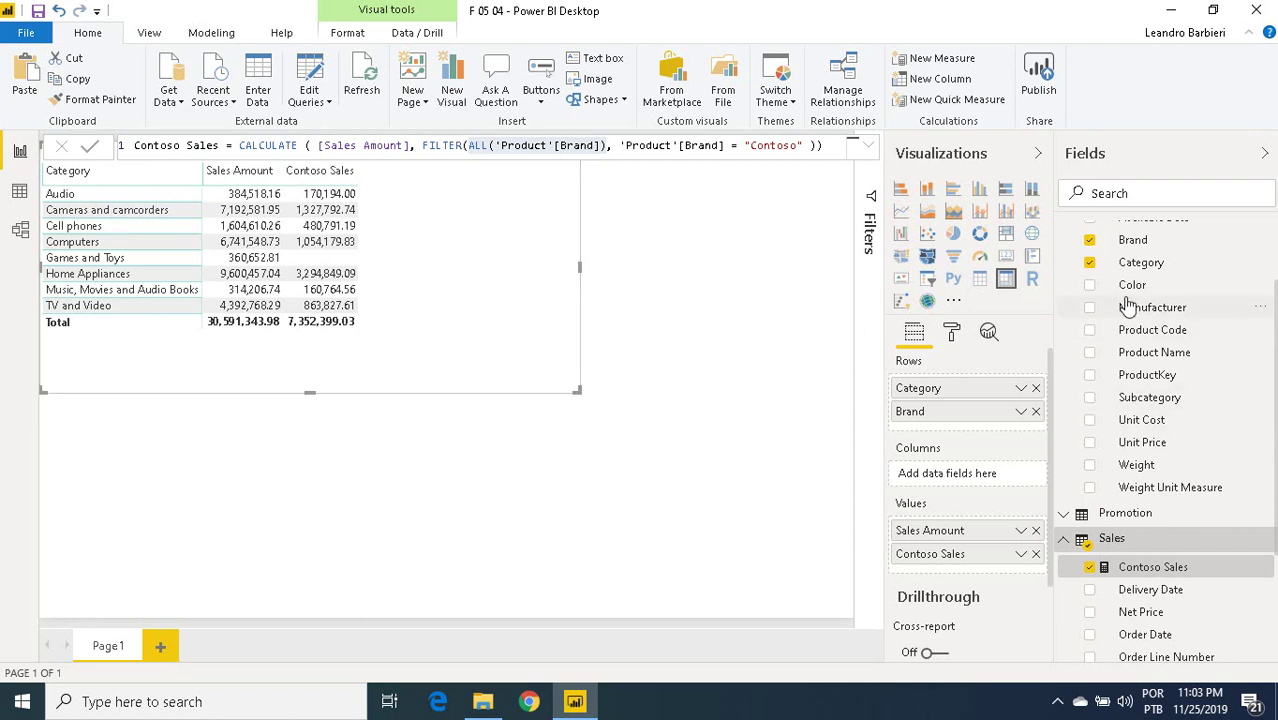
{"action": "left_click", "coordinate": [1036, 389]}
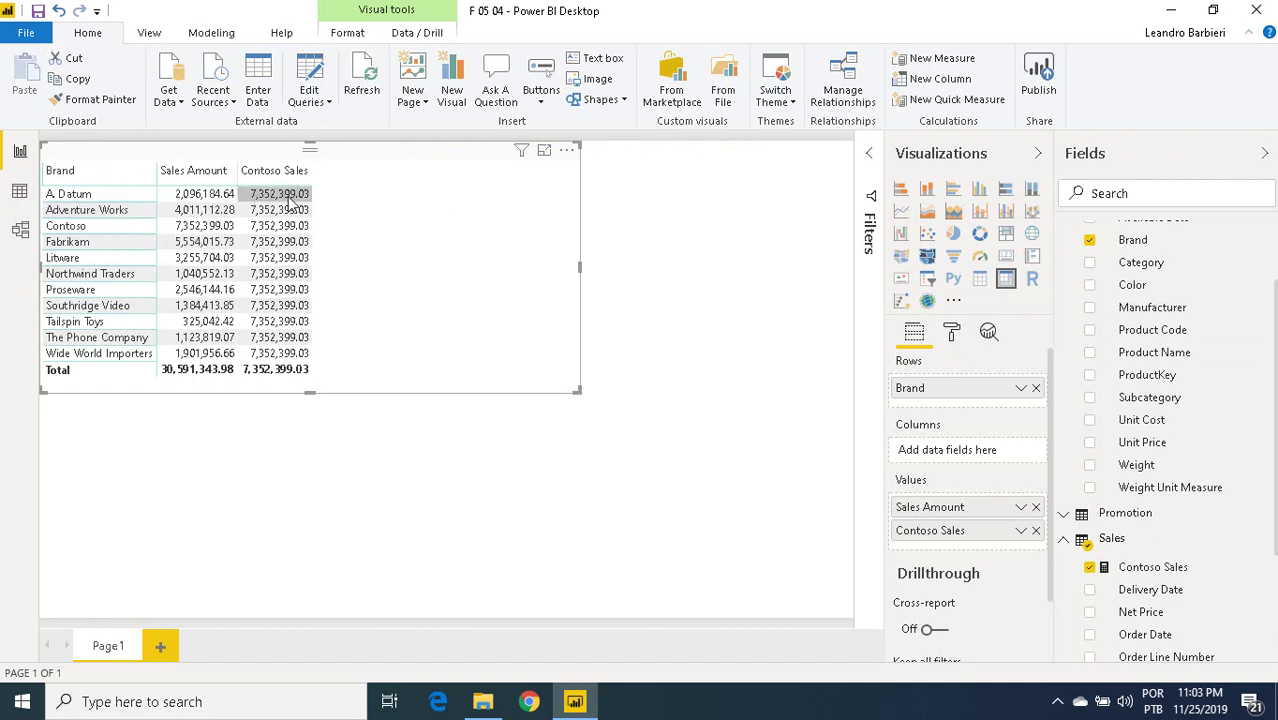
Step: Isolate the Contoso row in the matrix and examine the FILTER and ALL('Product'[Brand]) parts of the Contoso Sales formula
{"action": "left_click", "coordinate": [97, 231]}
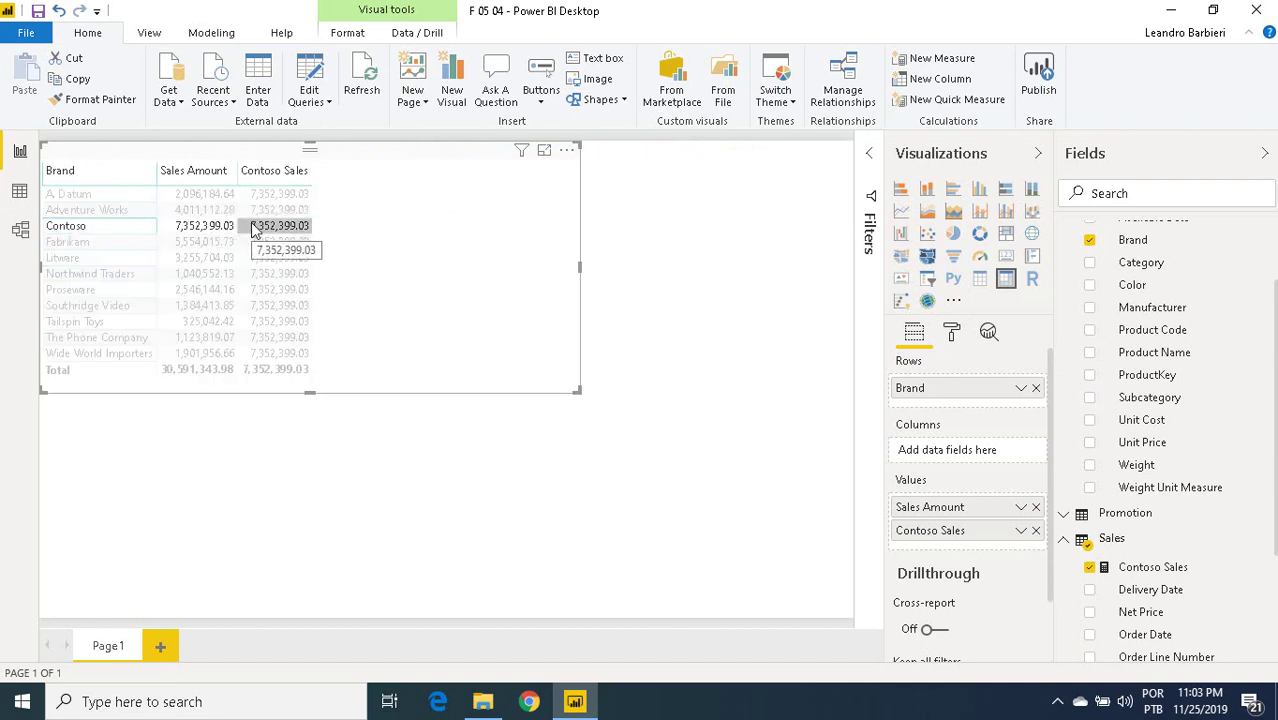
{"action": "left_click", "coordinate": [1160, 575]}
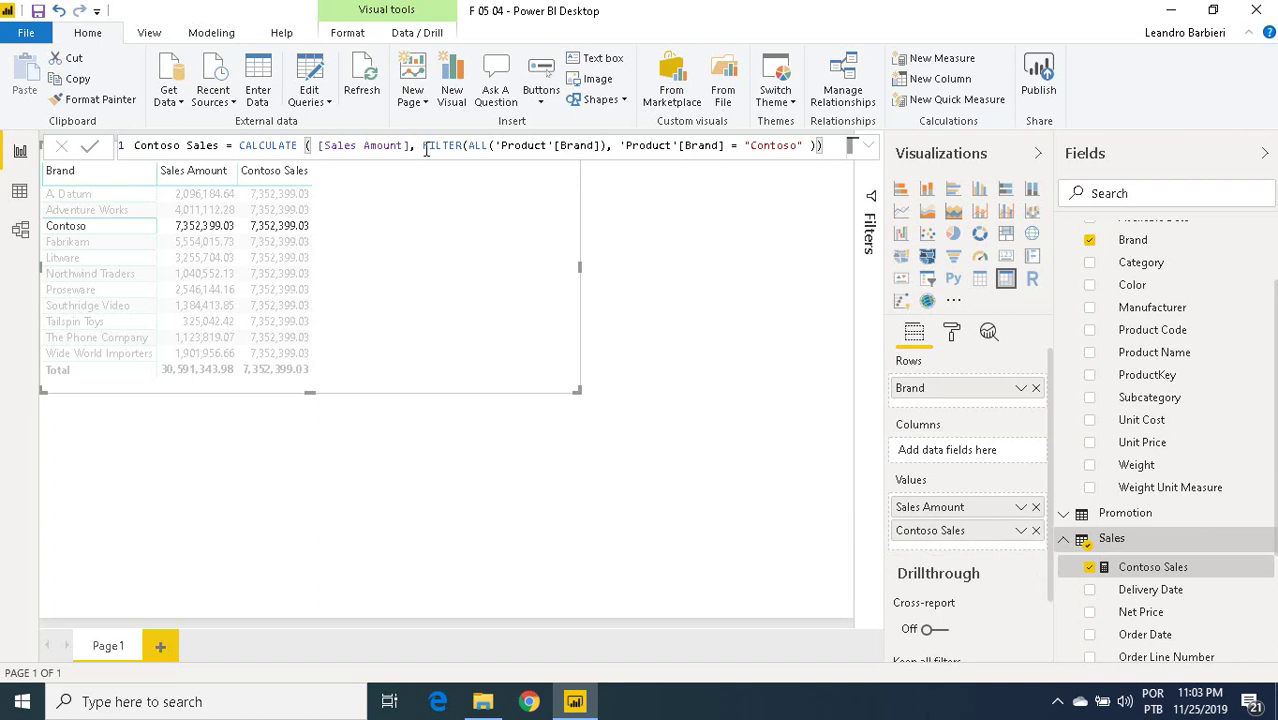
{"action": "left_click_drag", "start_coordinate": [421, 146], "coordinate": [606, 146]}
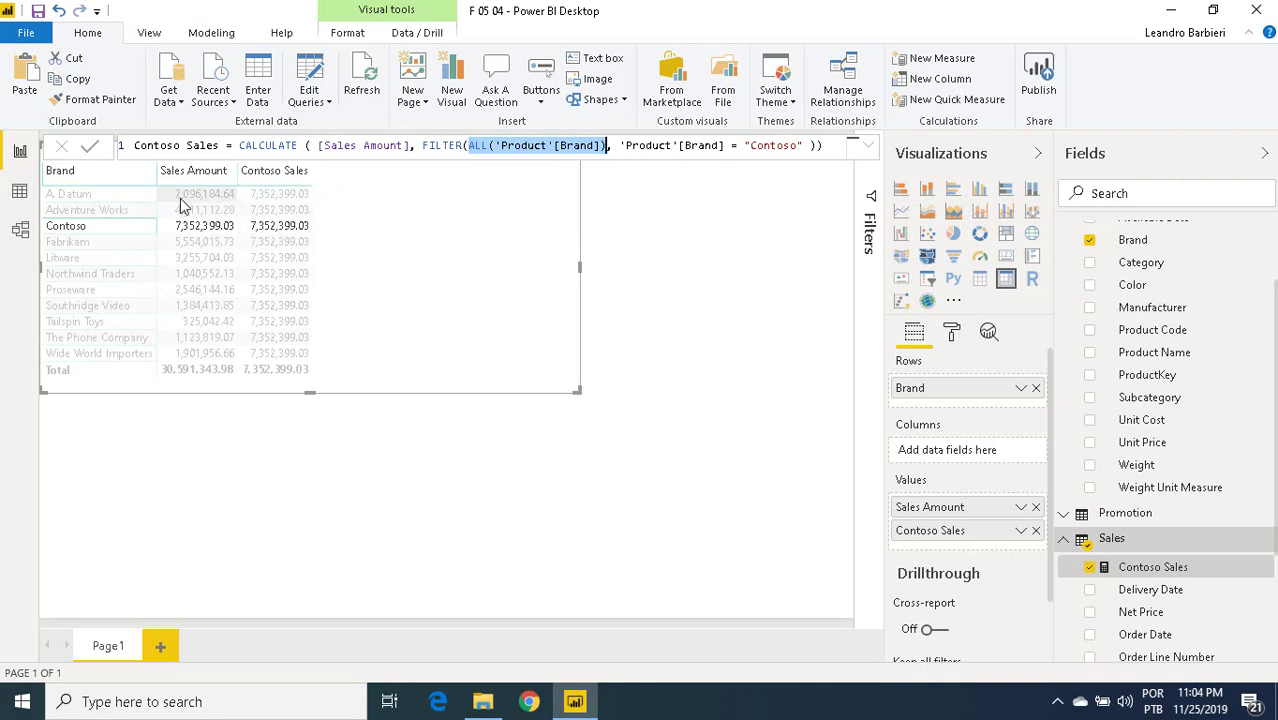
{"action": "left_click", "coordinate": [289, 236]}
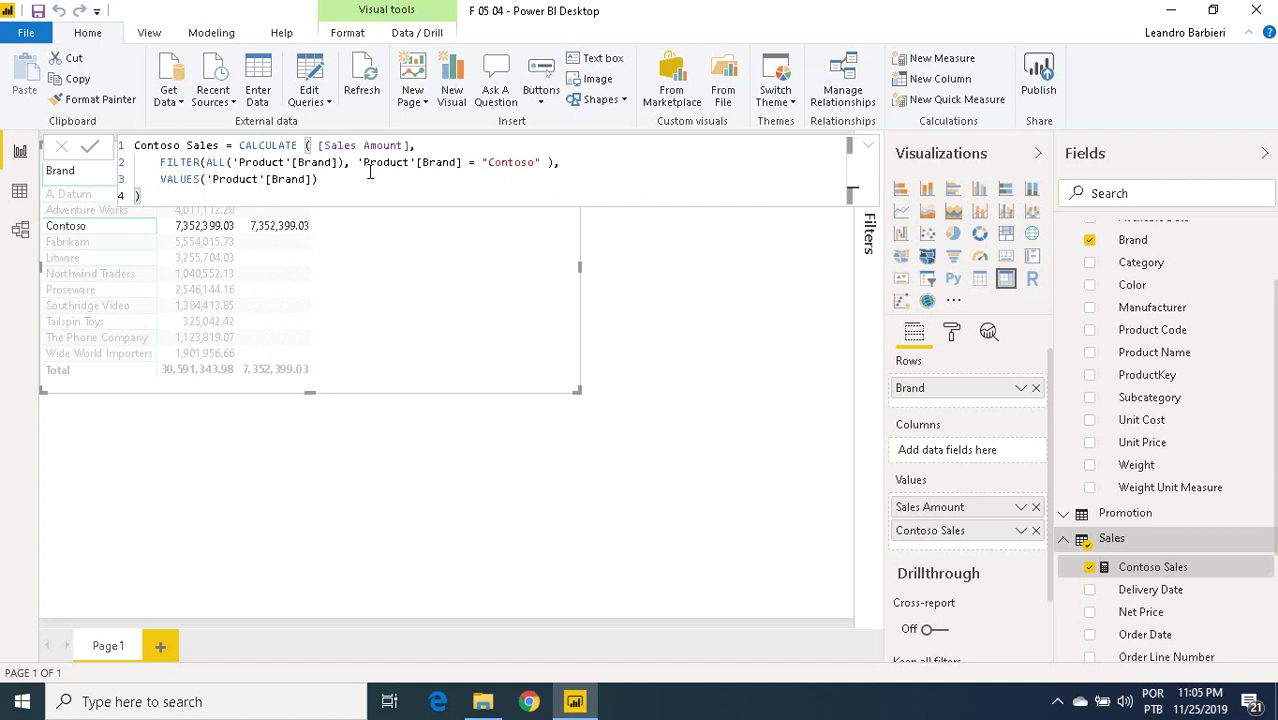
Step: Examine the FILTER condition and the VALUES('Product'[Brand]) argument in the expanded Contoso Sales formula
{"action": "left_click_drag", "start_coordinate": [159, 162], "coordinate": [566, 163]}
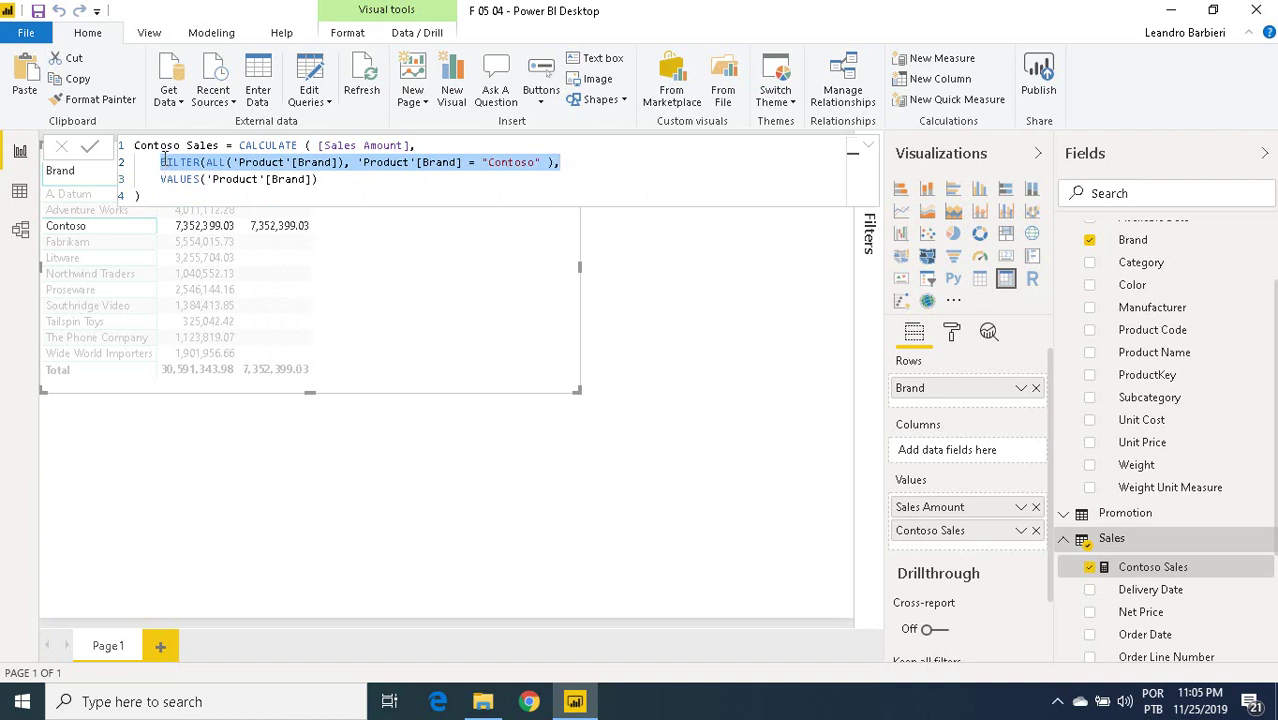
{"action": "left_click_drag", "start_coordinate": [160, 180], "coordinate": [331, 180]}
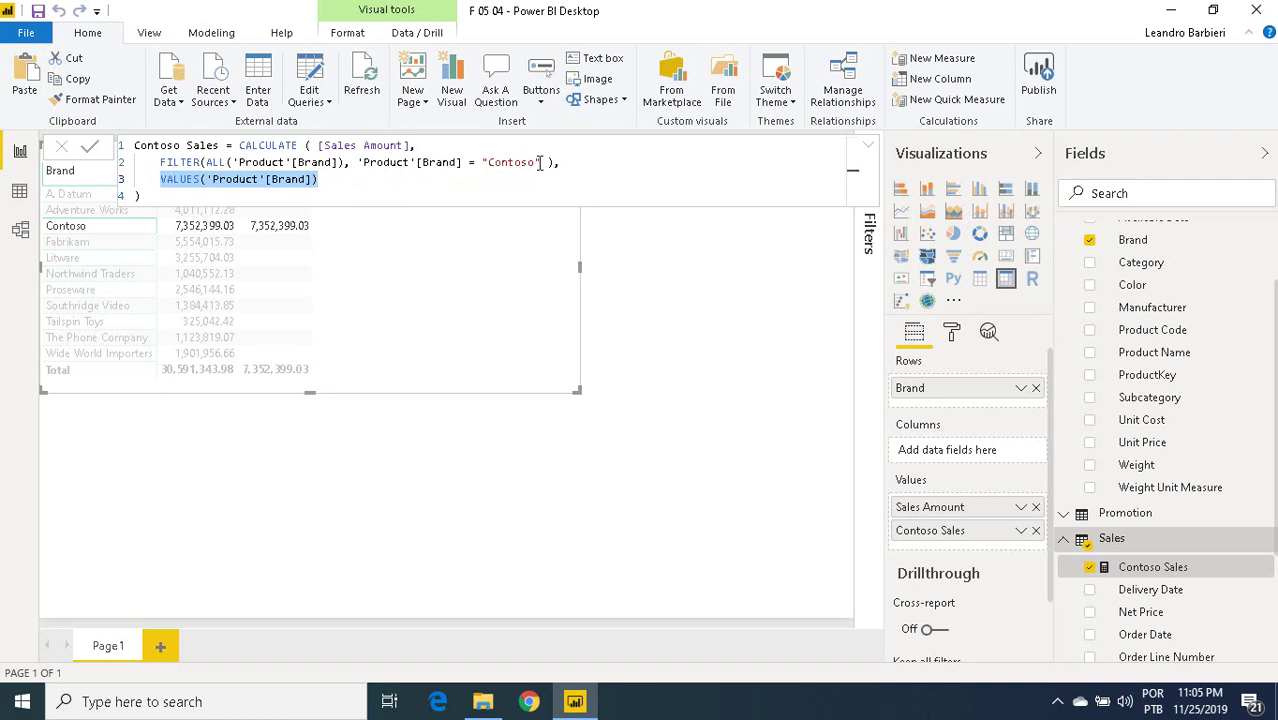
{"action": "left_click_drag", "start_coordinate": [538, 163], "coordinate": [356, 162]}
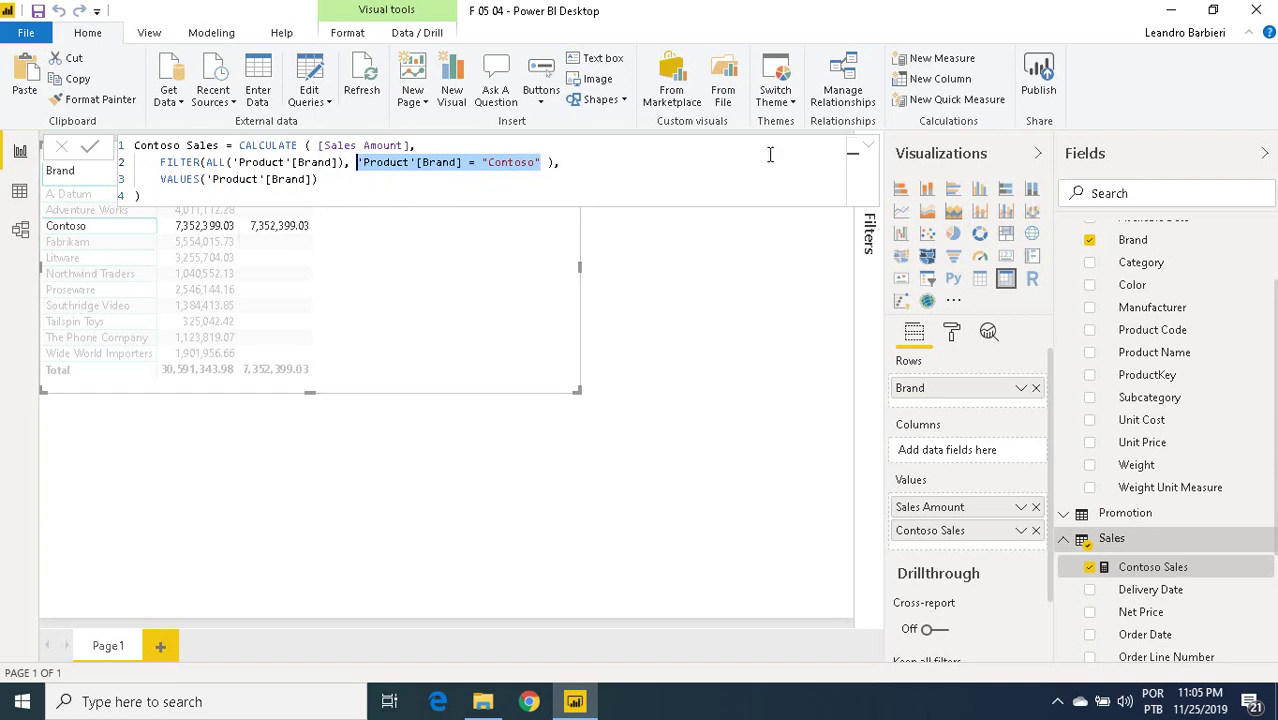
{"action": "left_click", "coordinate": [866, 151]}
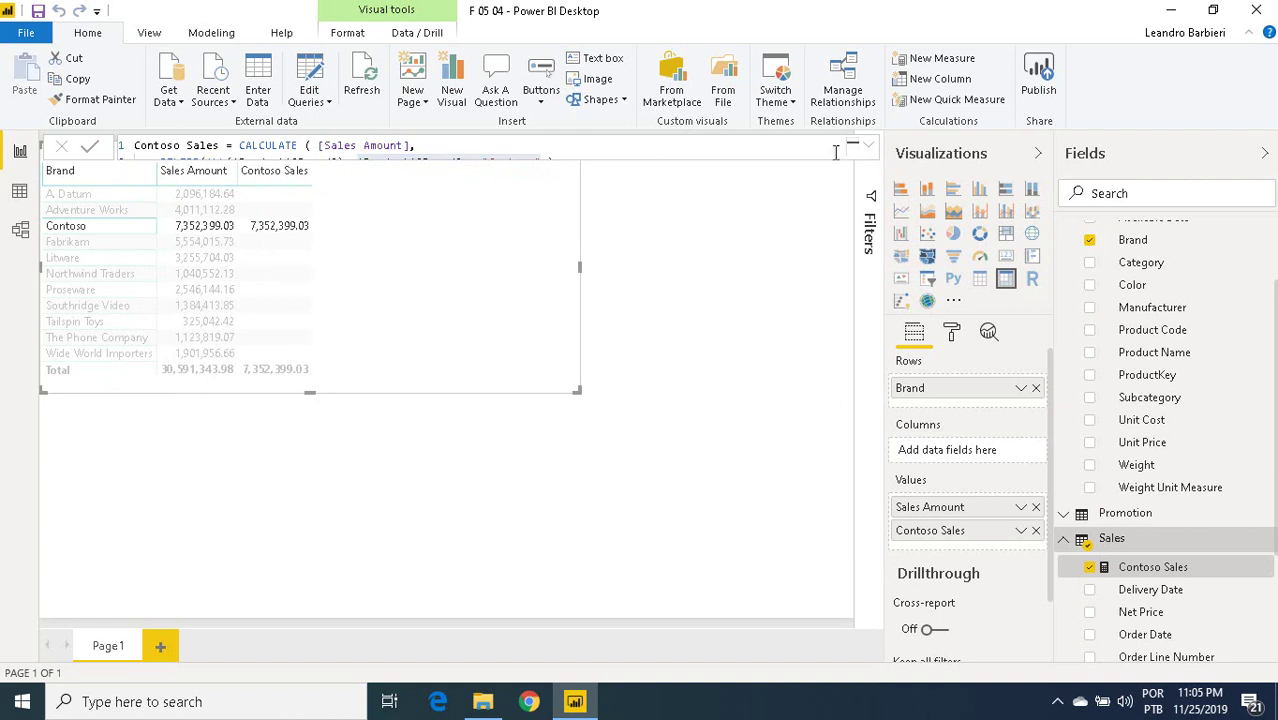
{"action": "left_click", "coordinate": [870, 150]}
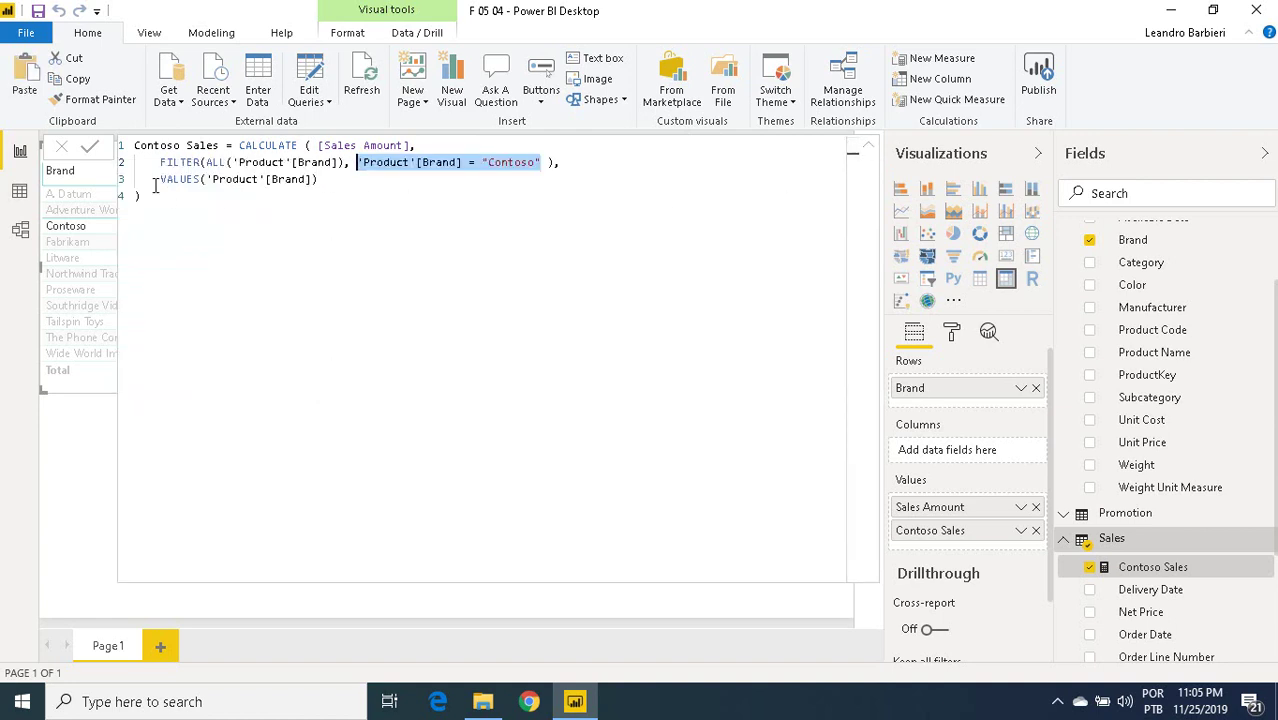
{"action": "left_click_drag", "start_coordinate": [157, 179], "coordinate": [335, 179]}
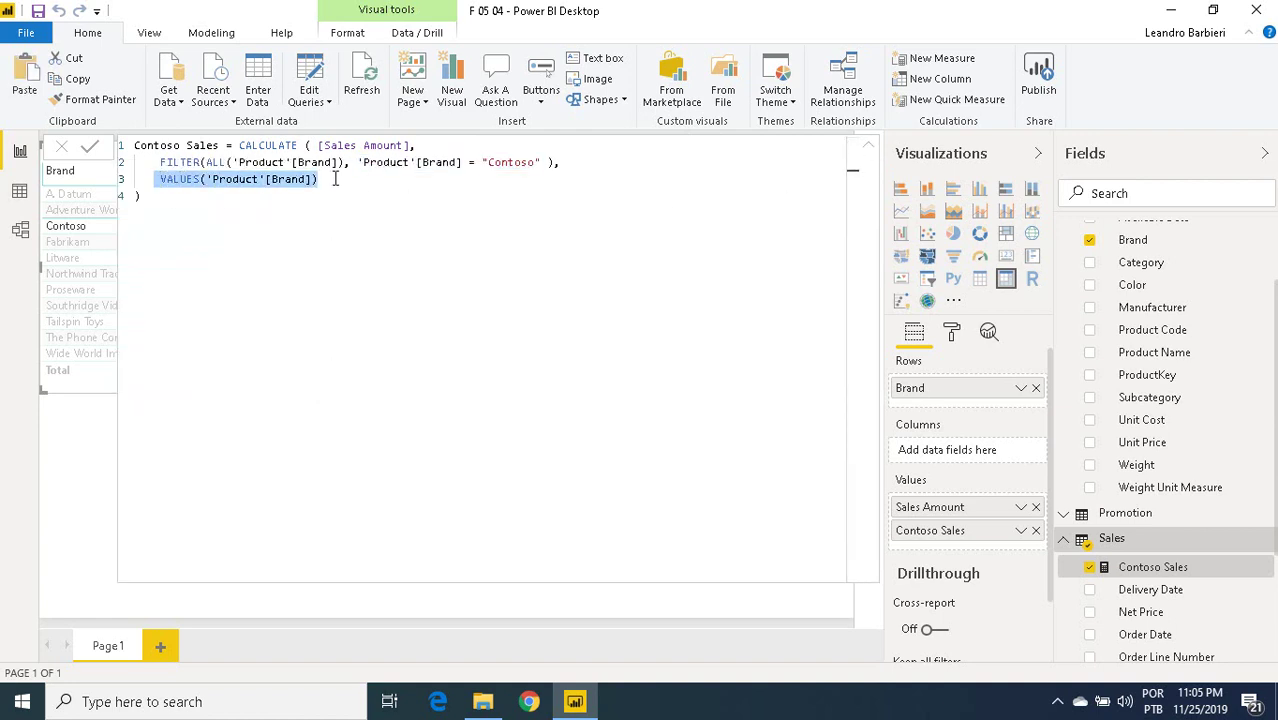
{"action": "left_click_drag", "start_coordinate": [541, 162], "coordinate": [357, 164]}
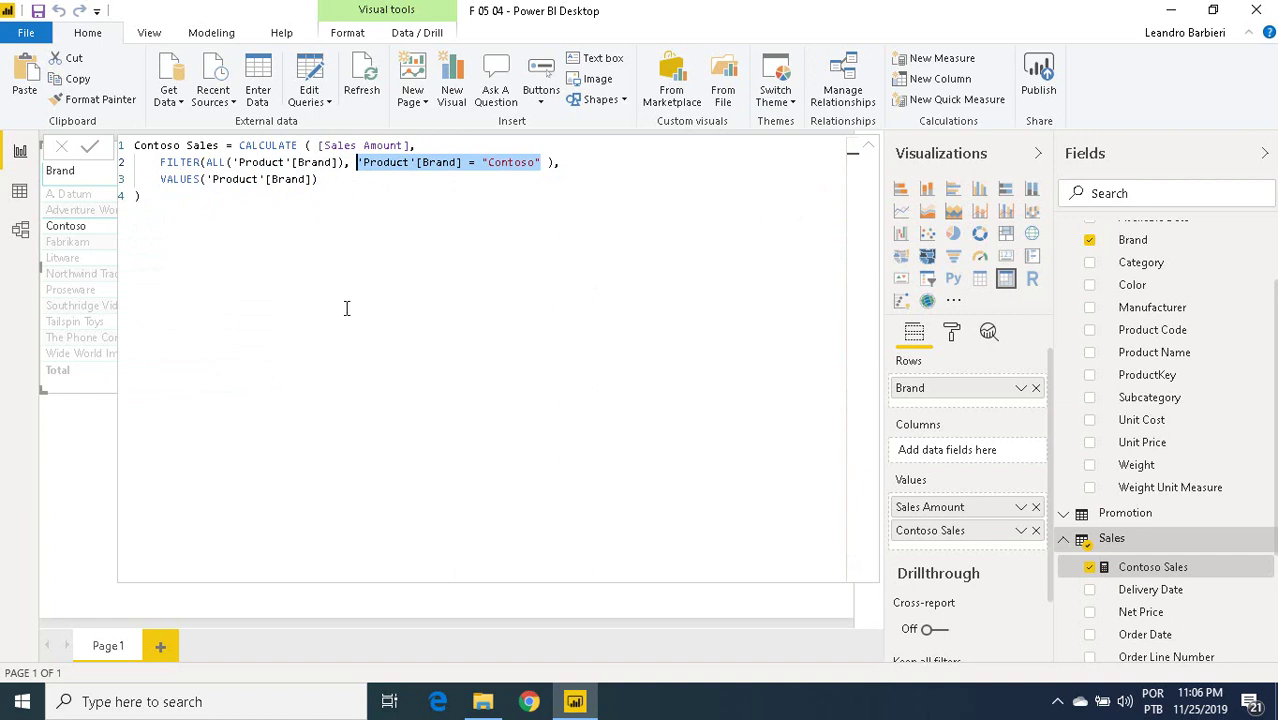
Step: Collapse the formula, clear the matrix highlight and isolate the Contoso row again to compare its sales values
{"action": "left_click", "coordinate": [73, 441]}
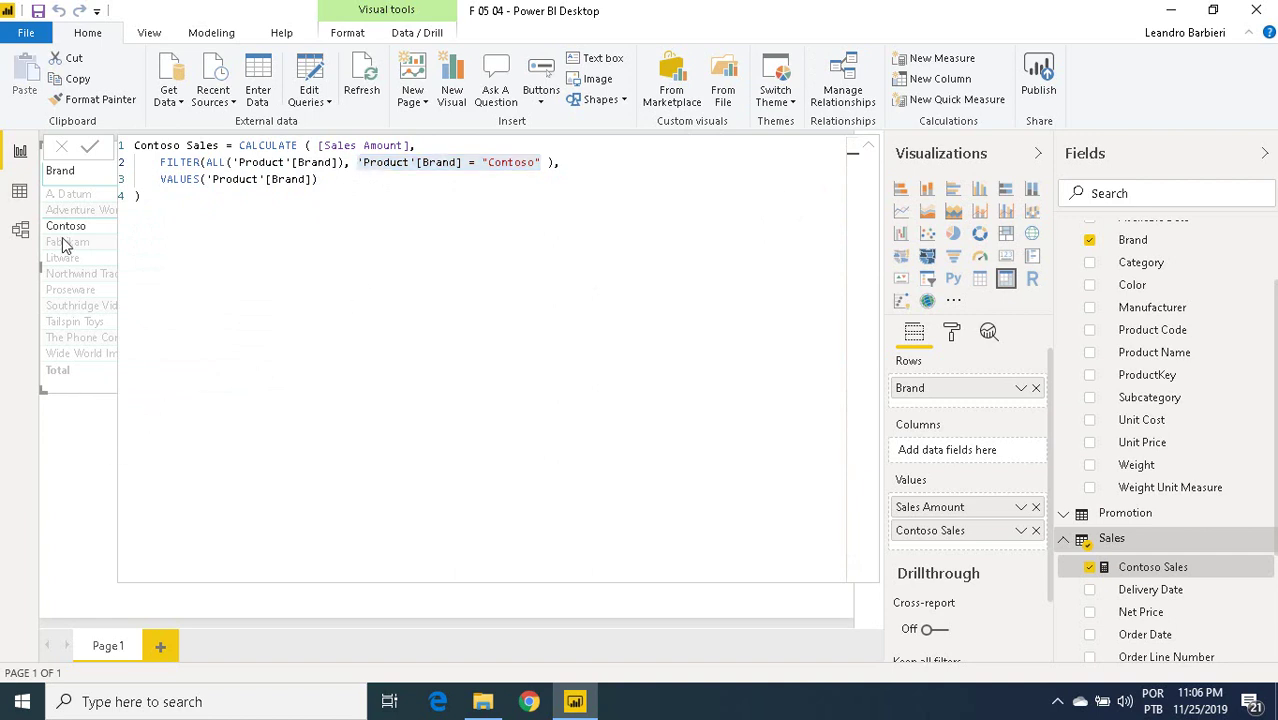
{"action": "left_click", "coordinate": [868, 146]}
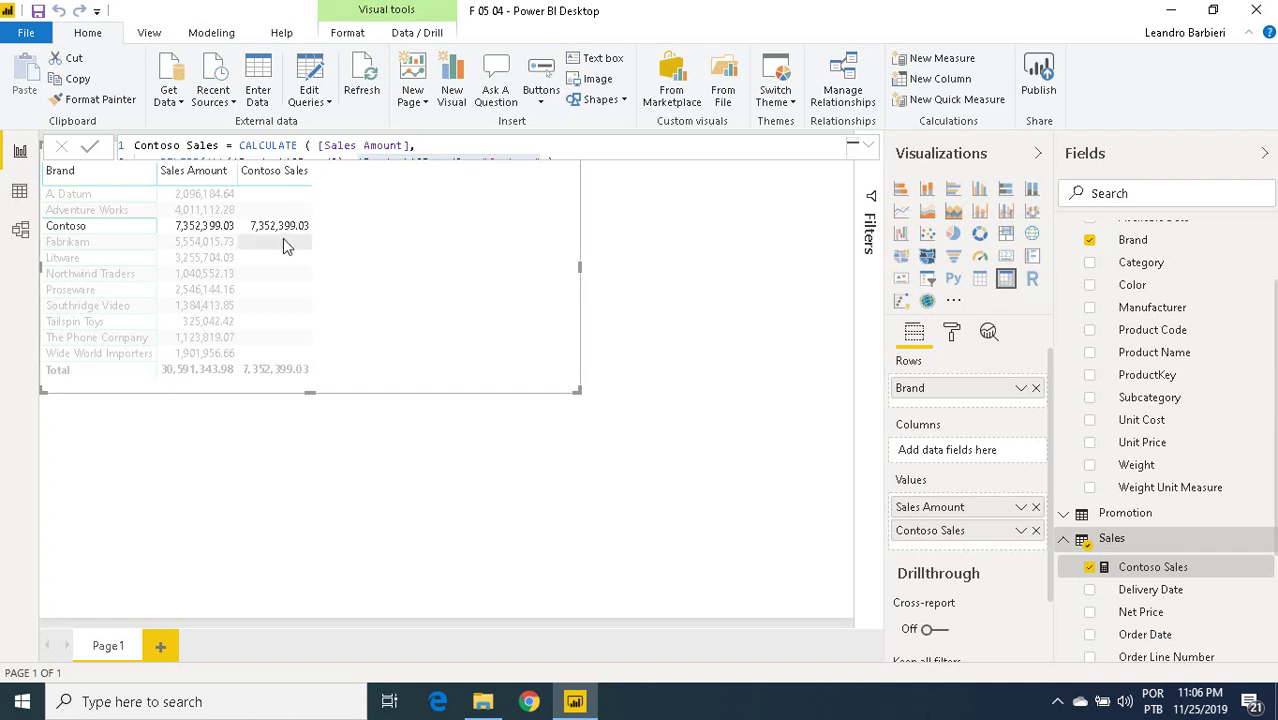
{"action": "left_click", "coordinate": [365, 248]}
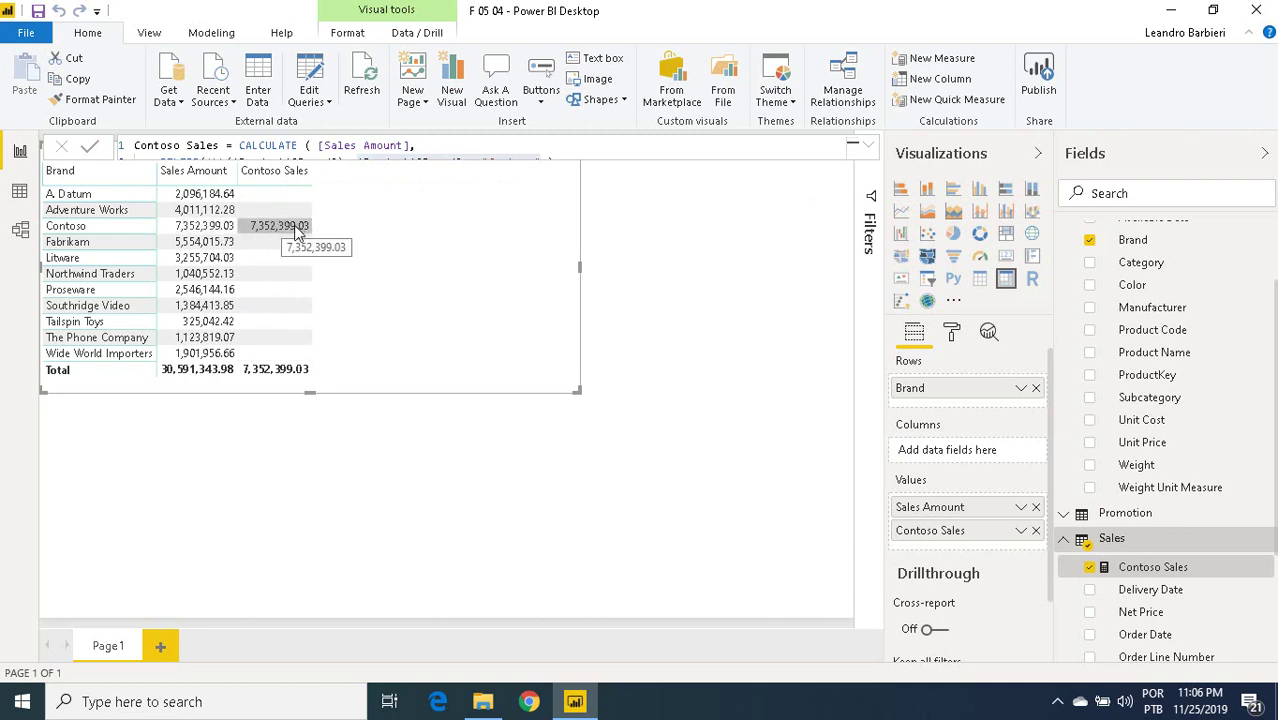
{"action": "left_click", "coordinate": [76, 229]}
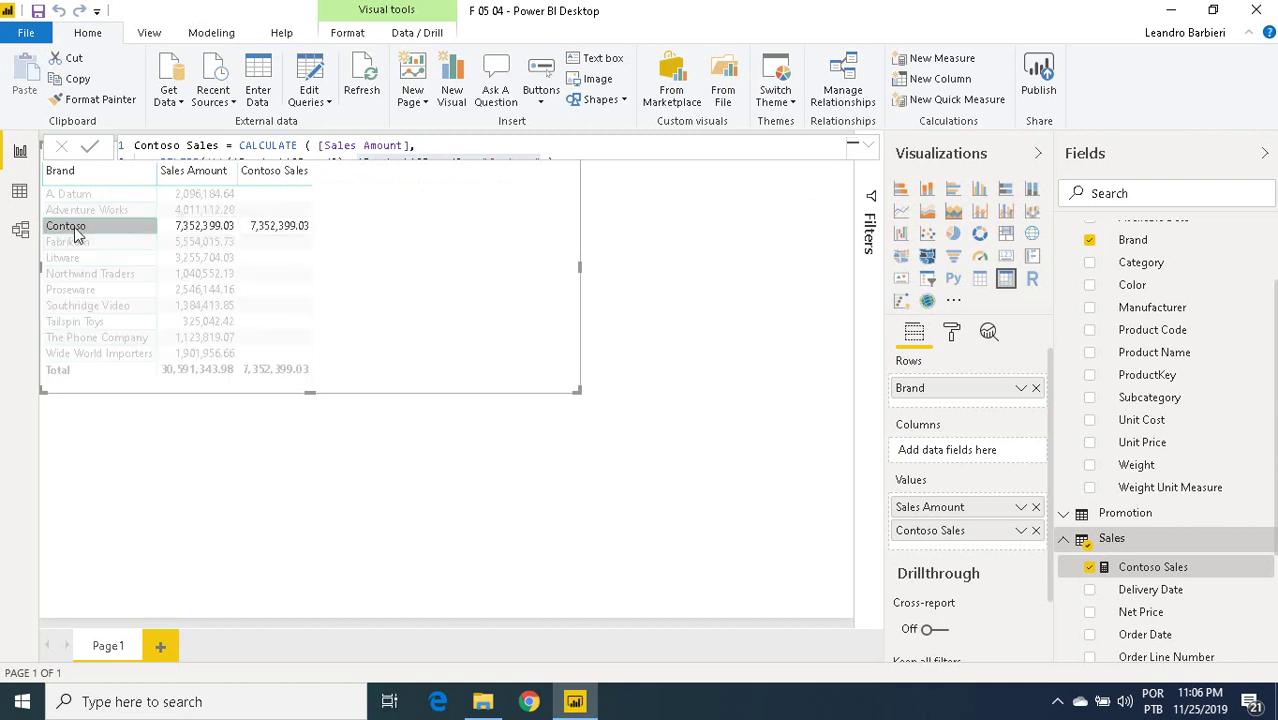
Step: Expand the formula to review its FILTER line, VALUES line and [Sales Amount] expression, and collapse it again
{"action": "left_click", "coordinate": [868, 147]}
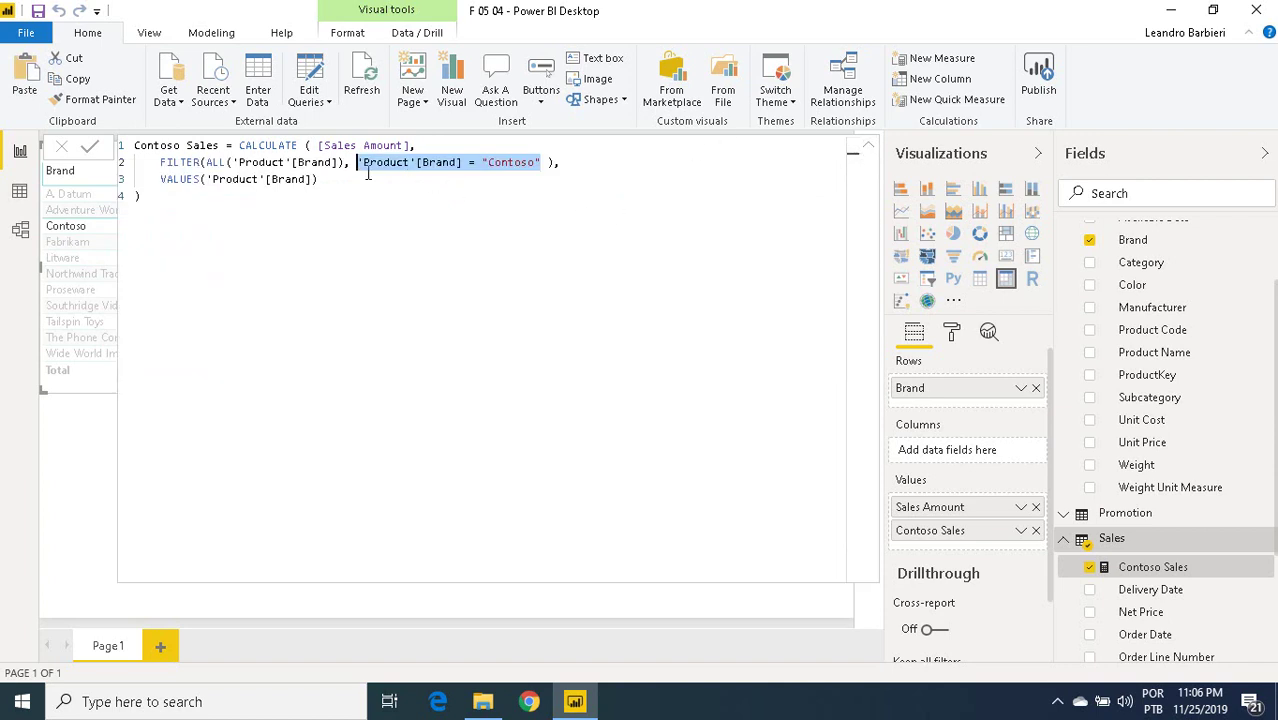
{"action": "left_click", "coordinate": [155, 165]}
{"action": "left_click_drag", "start_coordinate": [155, 165], "coordinate": [585, 162]}
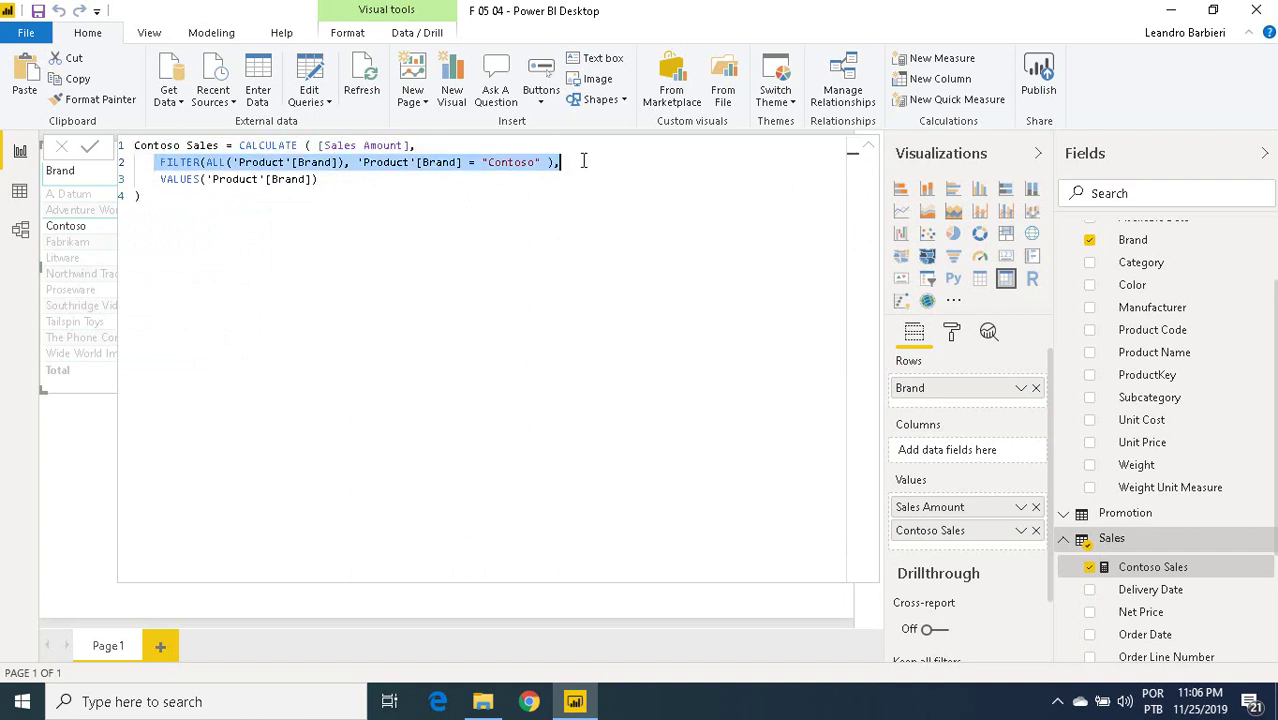
{"action": "left_click_drag", "start_coordinate": [157, 179], "coordinate": [356, 183]}
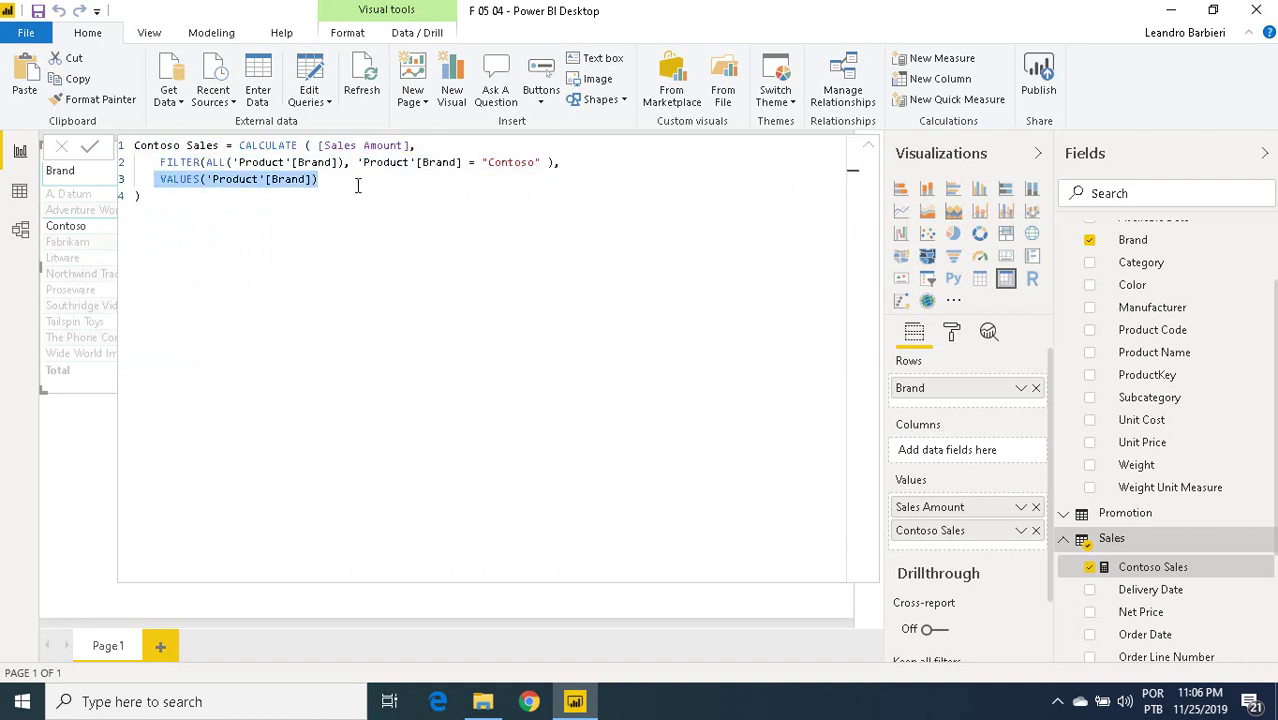
{"action": "left_click_drag", "start_coordinate": [319, 145], "coordinate": [411, 146]}
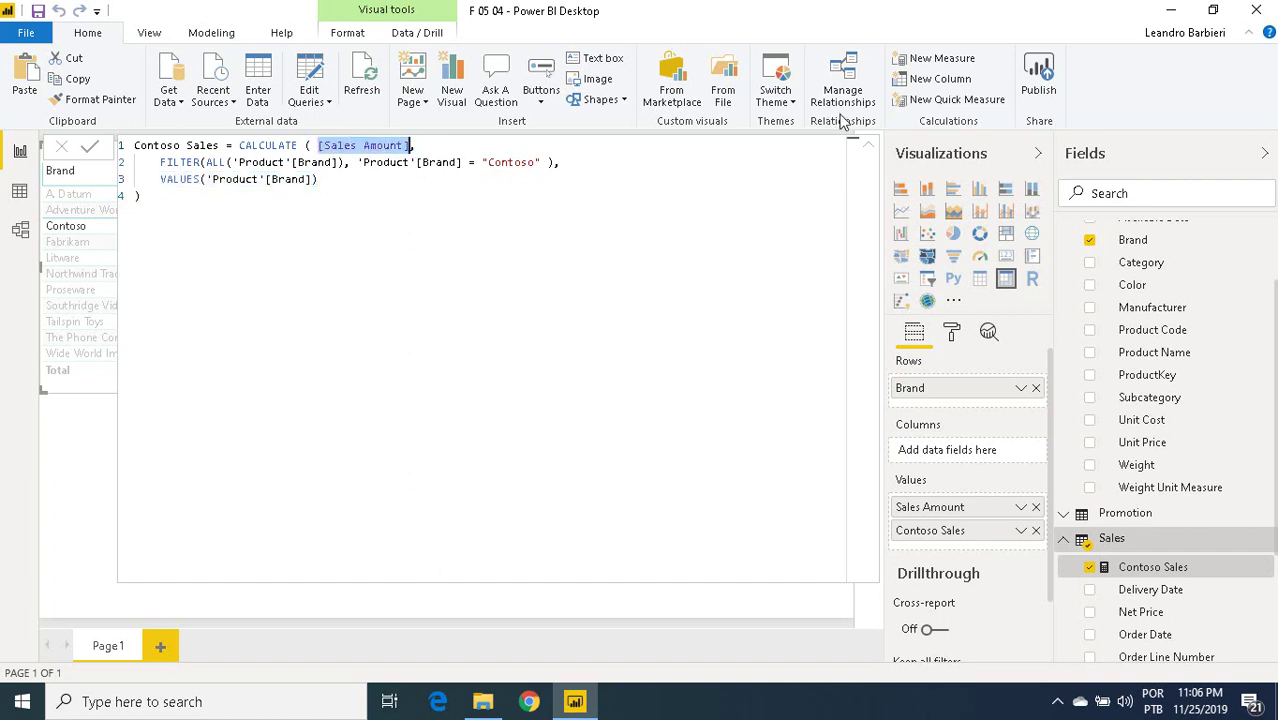
{"action": "left_click", "coordinate": [89, 444]}
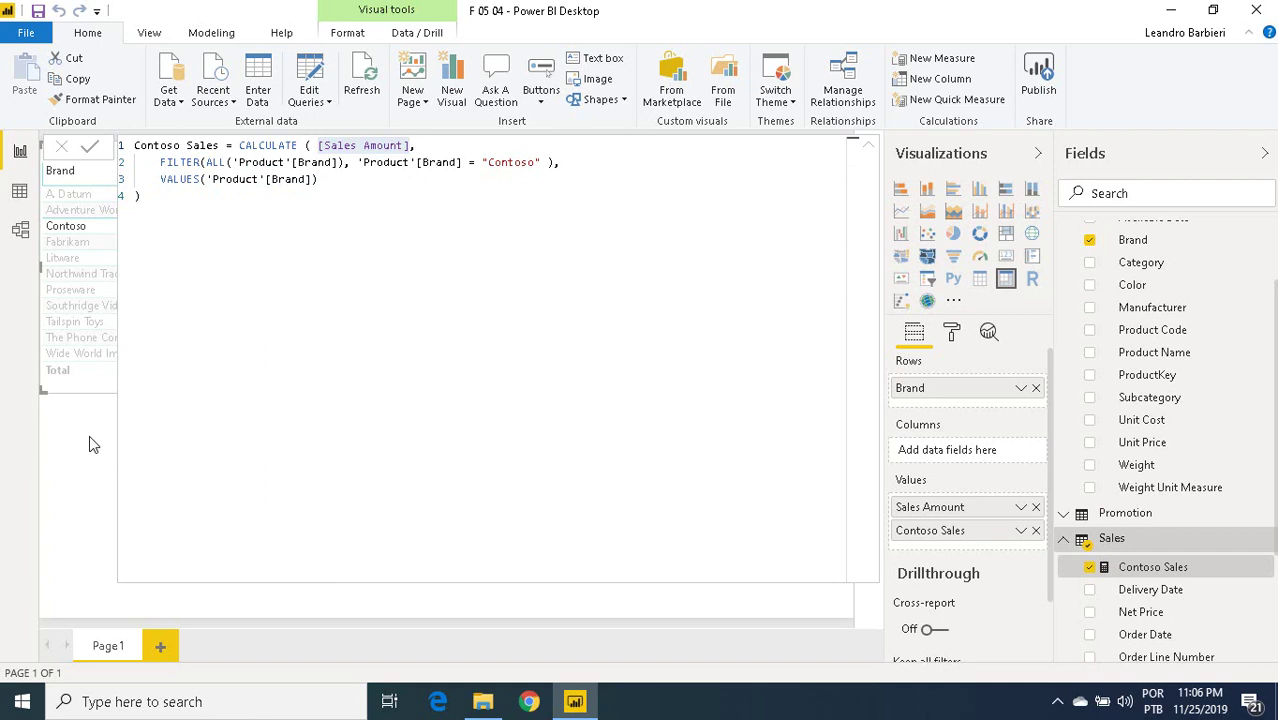
{"action": "left_click", "coordinate": [869, 152]}
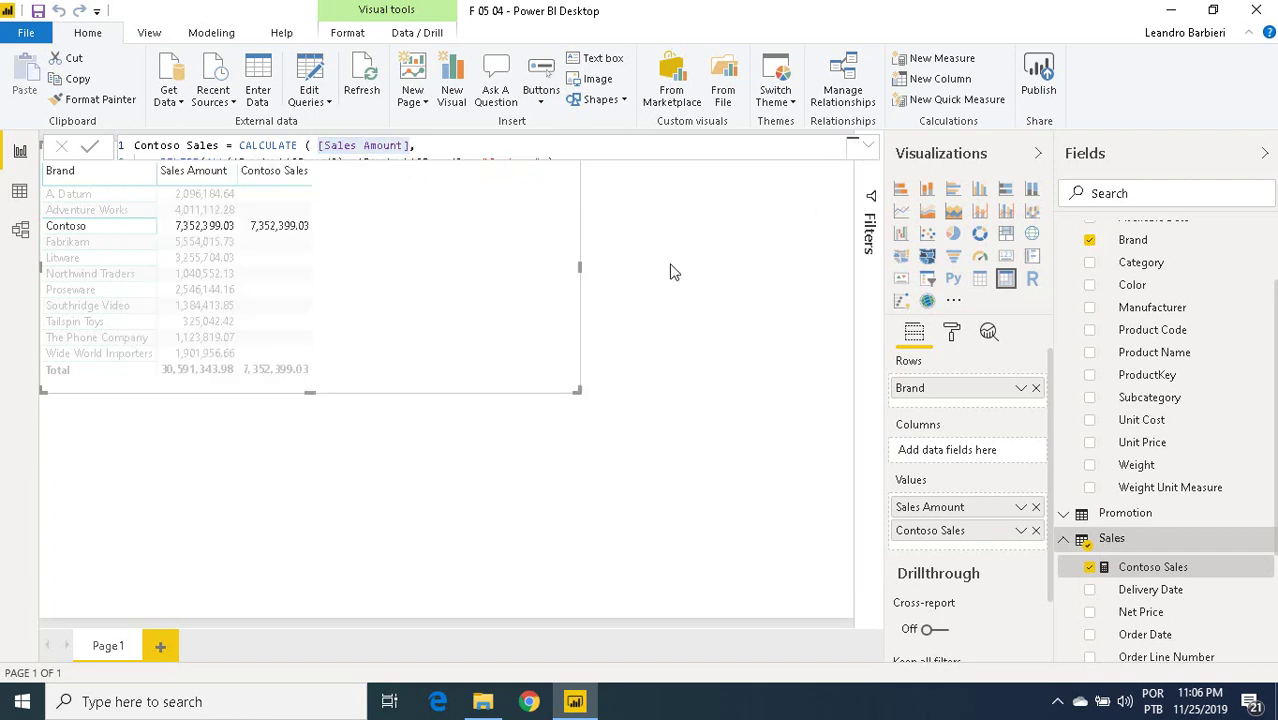